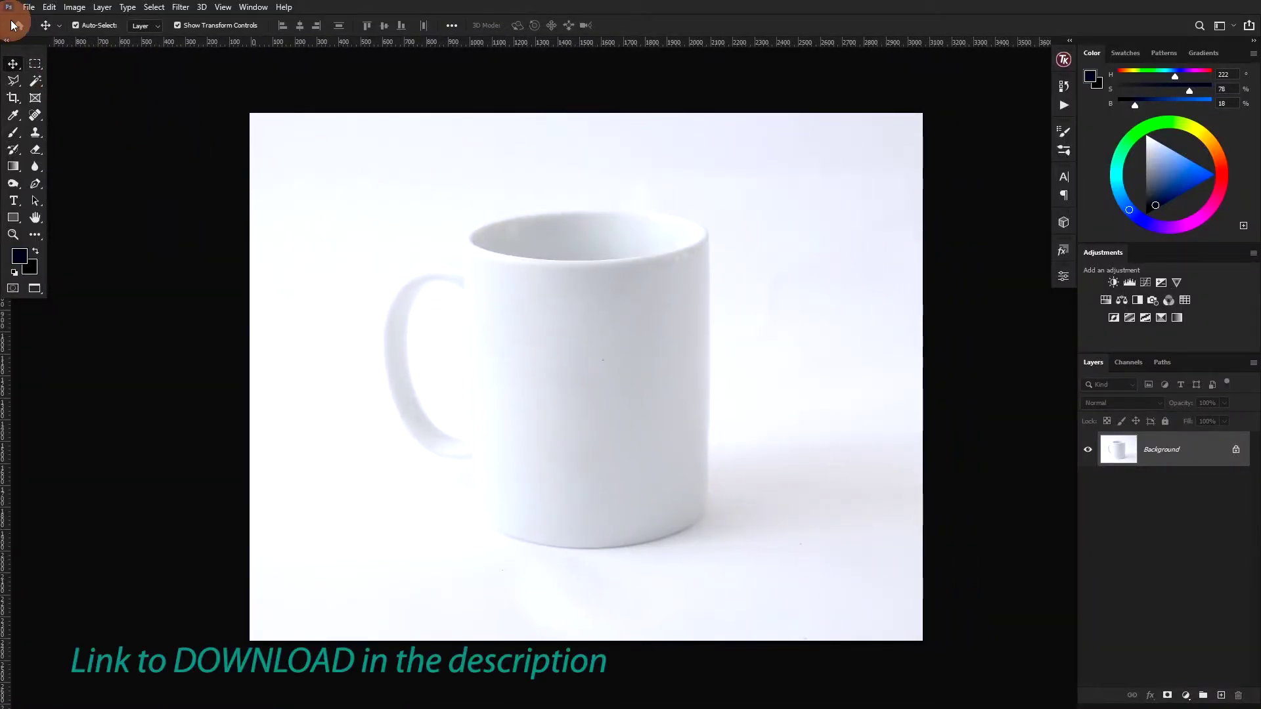
- Place Logotipo Station X04-03.jpg as an embedded layer over the mug photo
{"action": "left_click", "coordinate": [29, 7]}
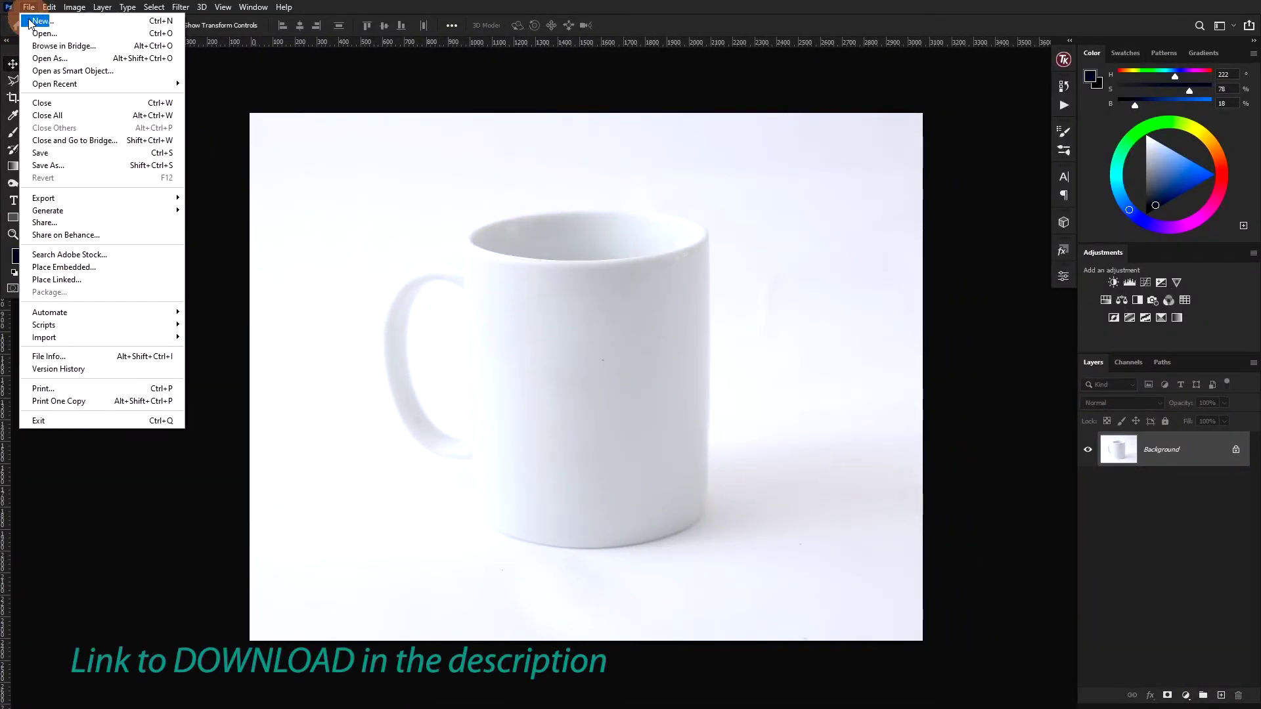
{"action": "left_click", "coordinate": [64, 269]}
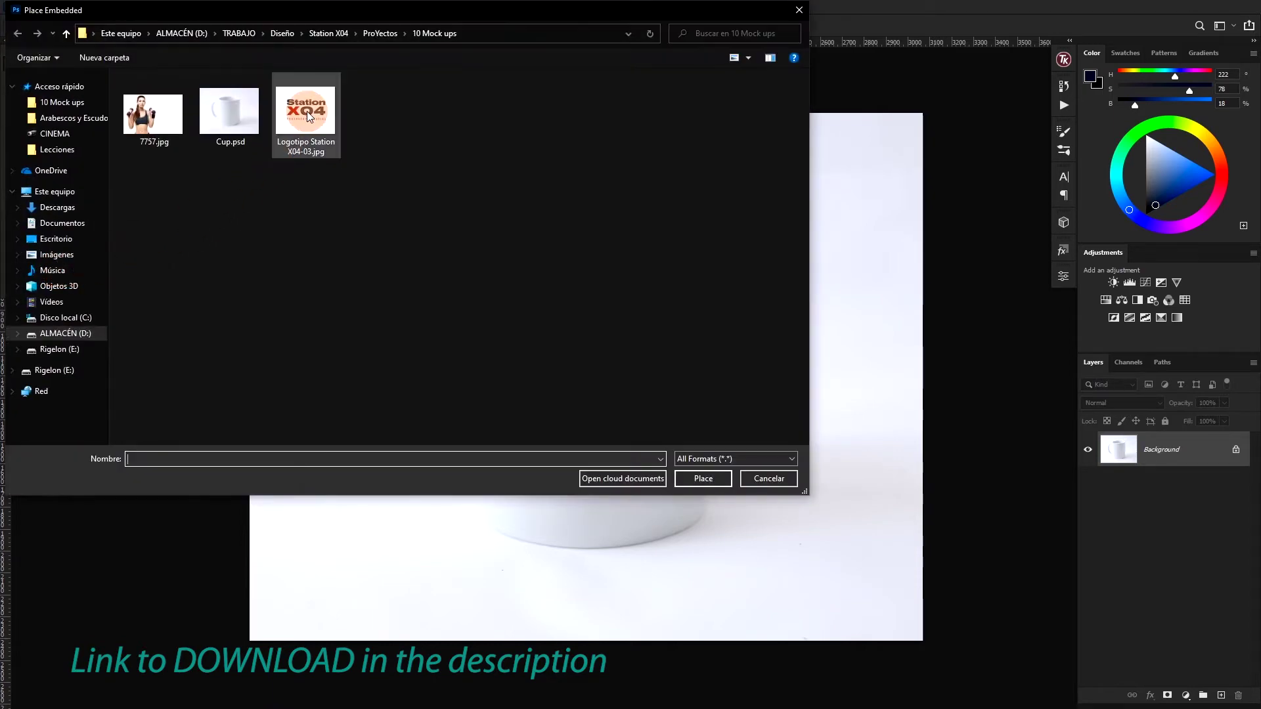
{"action": "double_click", "coordinate": [311, 115]}
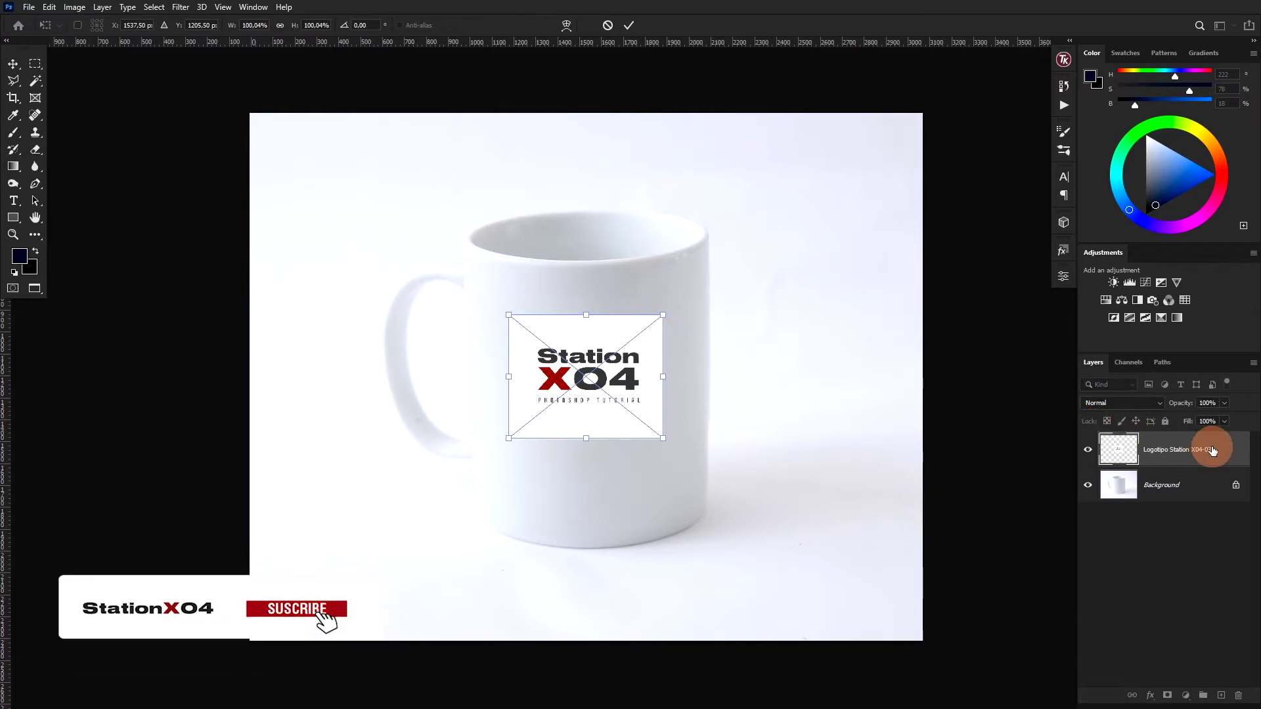
{"action": "key", "text": "Return"}
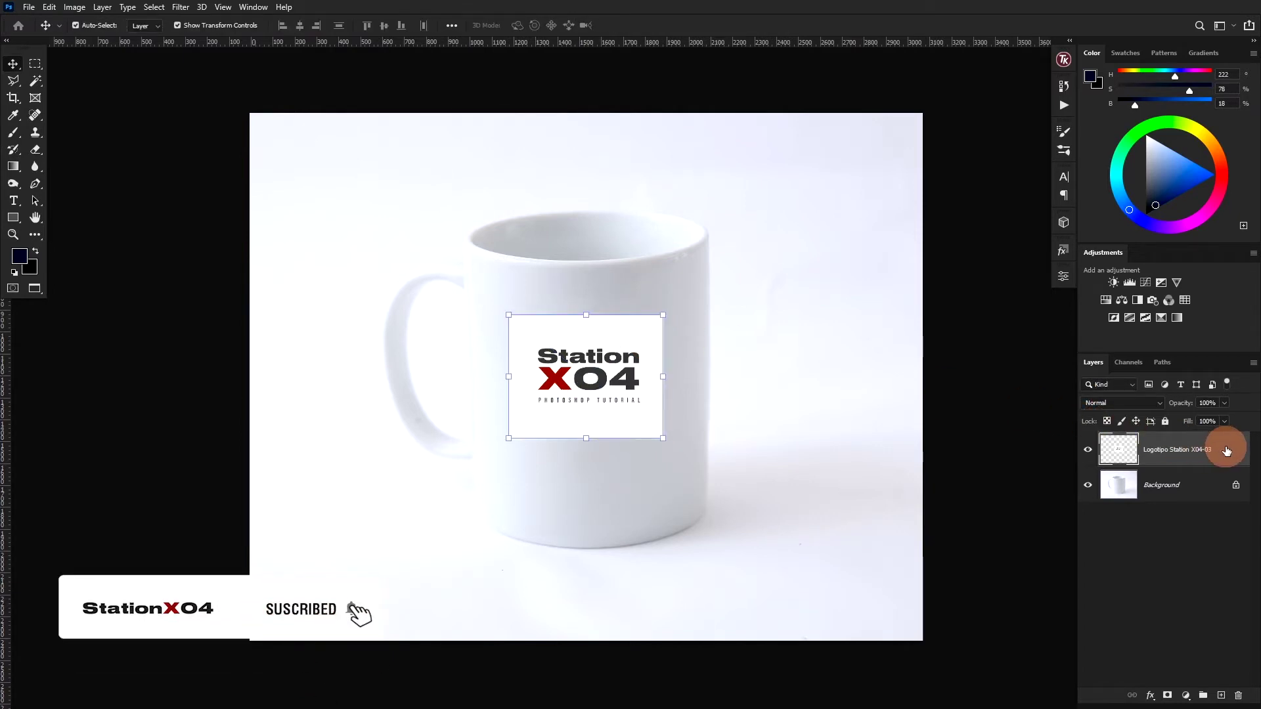
- Convert the Station X04 logo layer into a Smart Object from its context menu
{"action": "right_click", "coordinate": [1226, 450]}
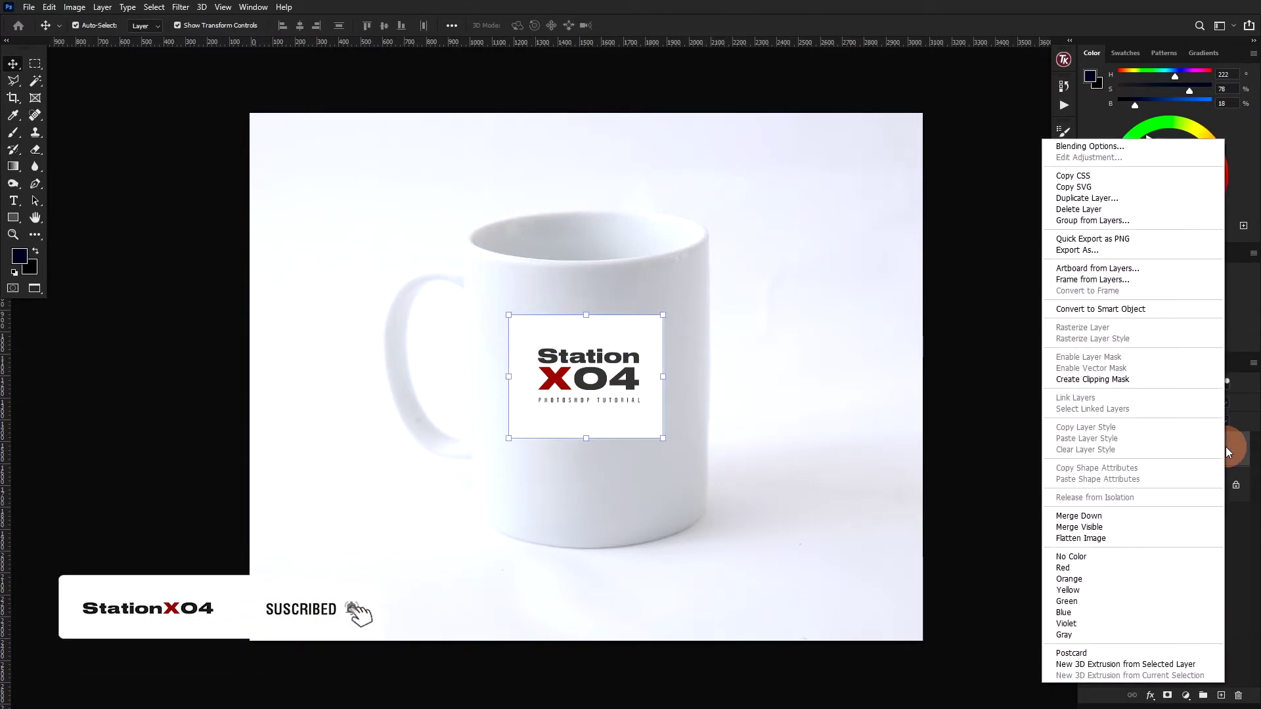
{"action": "left_click", "coordinate": [1190, 310]}
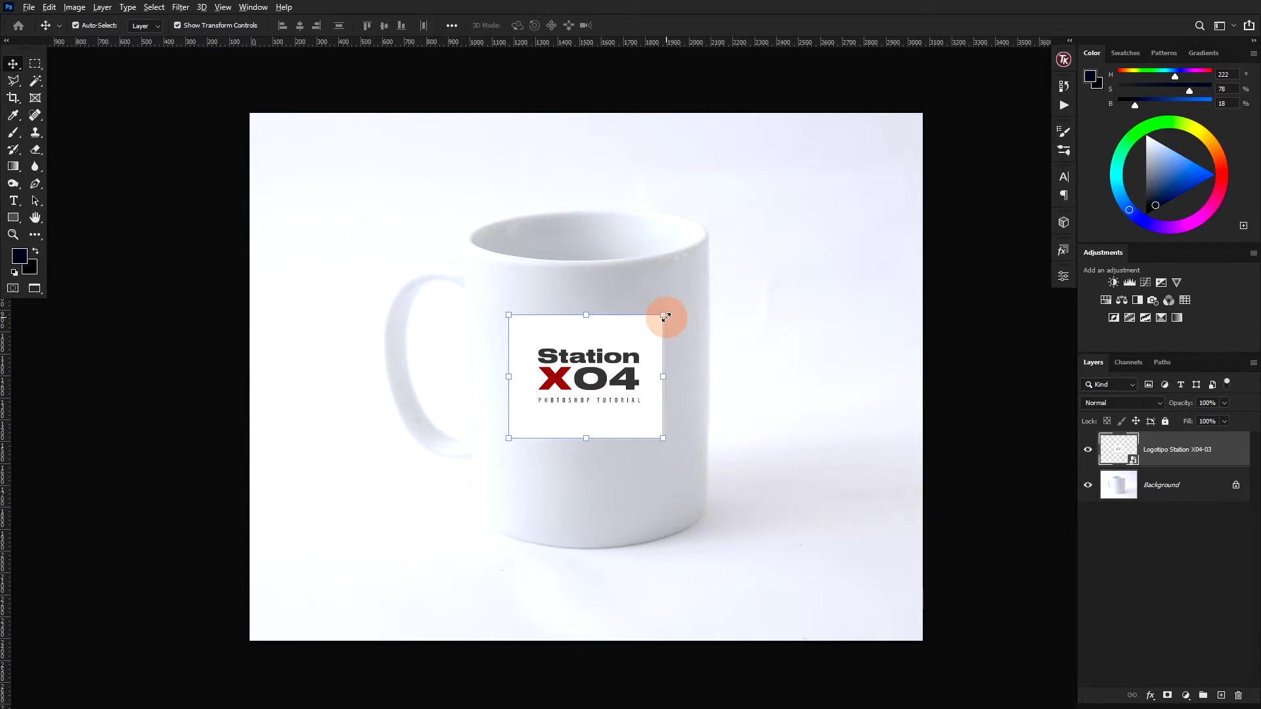
- Scale the logo smart object to about 183% and centre it on the mug's front
{"action": "left_click_drag", "start_coordinate": [665, 317], "coordinate": [715, 282]}
{"action": "left_click_drag", "start_coordinate": [599, 376], "coordinate": [606, 376]}
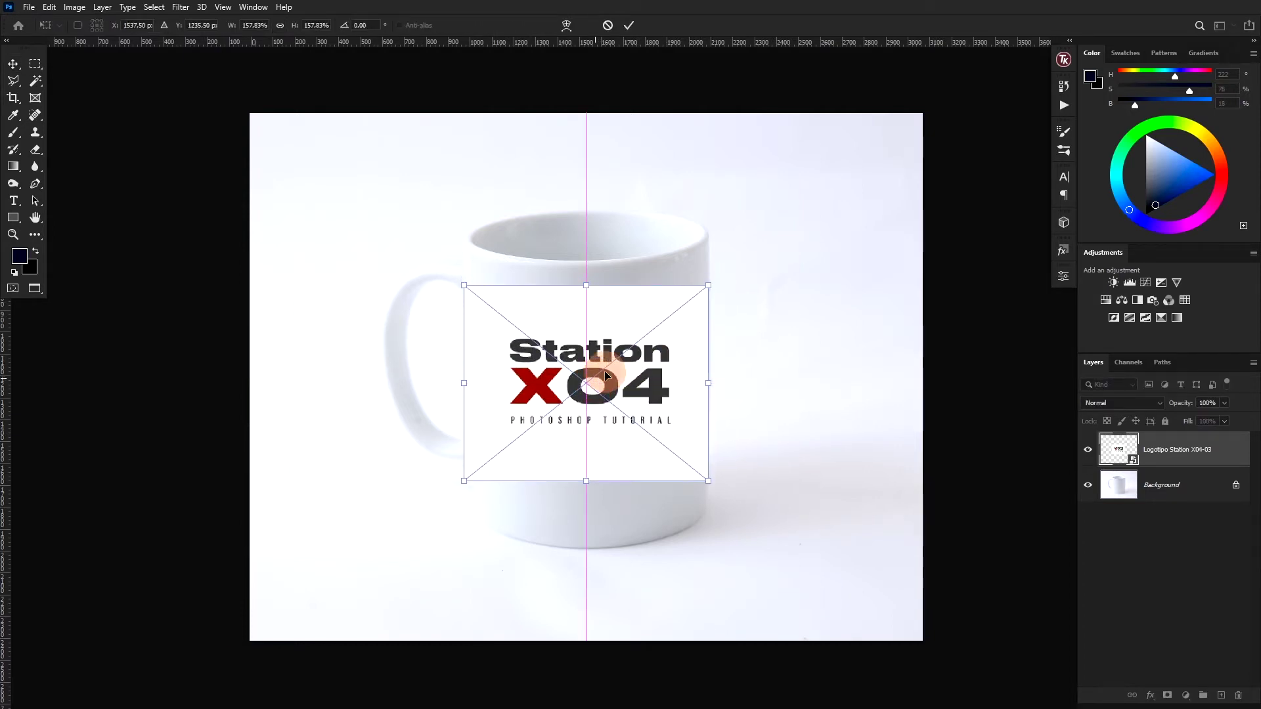
{"action": "left_click_drag", "start_coordinate": [708, 285], "coordinate": [730, 272]}
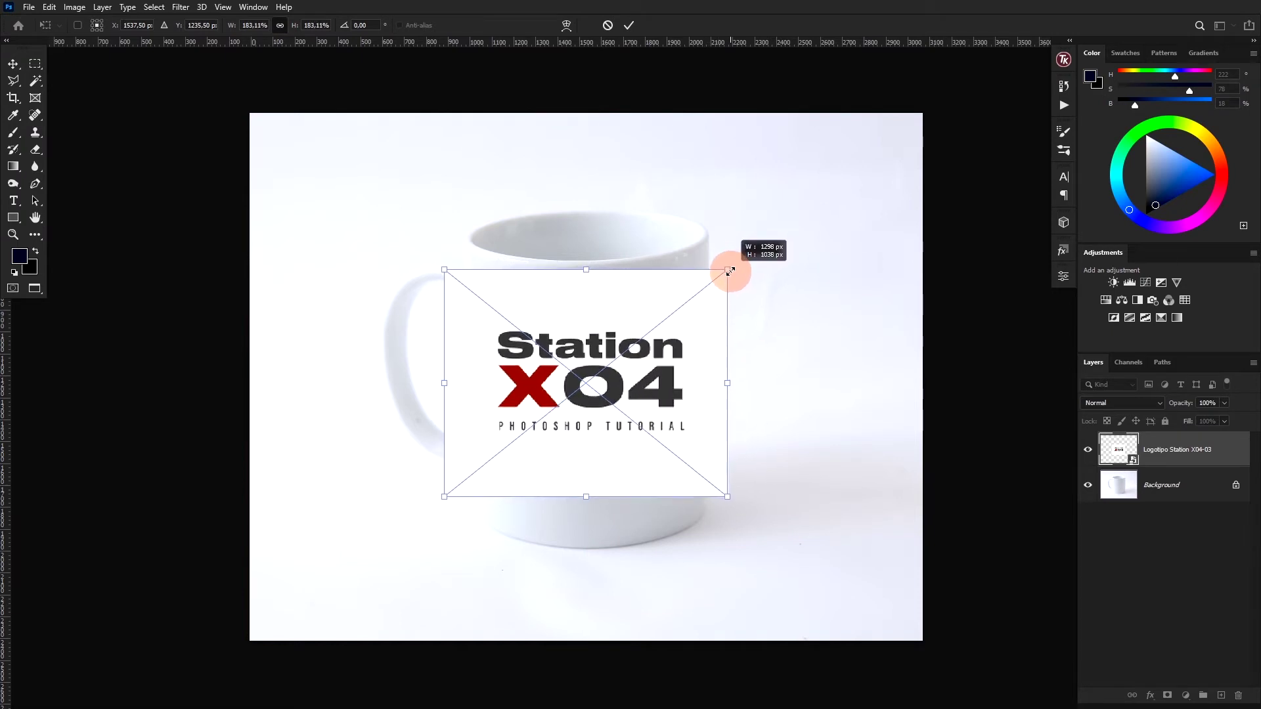
{"action": "right_click", "coordinate": [665, 308]}
{"action": "right_click", "coordinate": [628, 333]}
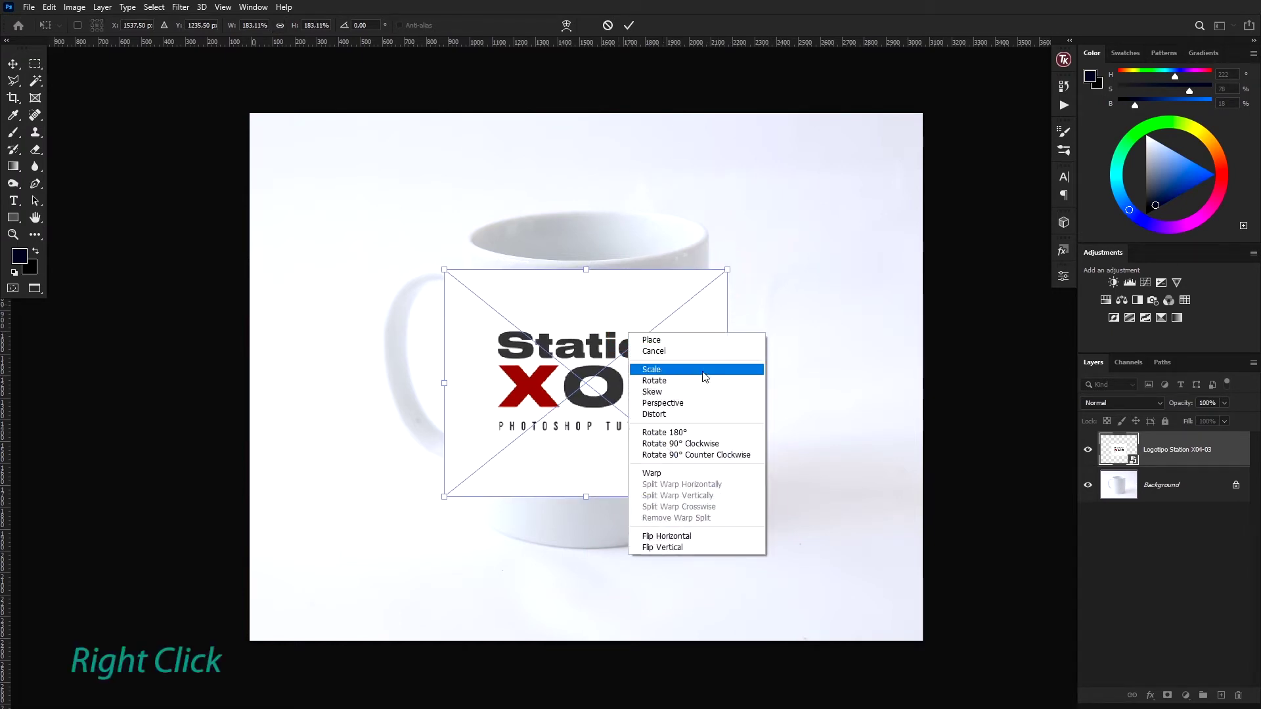
- Warp the logo, pulling its left corners and bottom edge to follow the mug's curve
{"action": "left_click", "coordinate": [716, 478]}
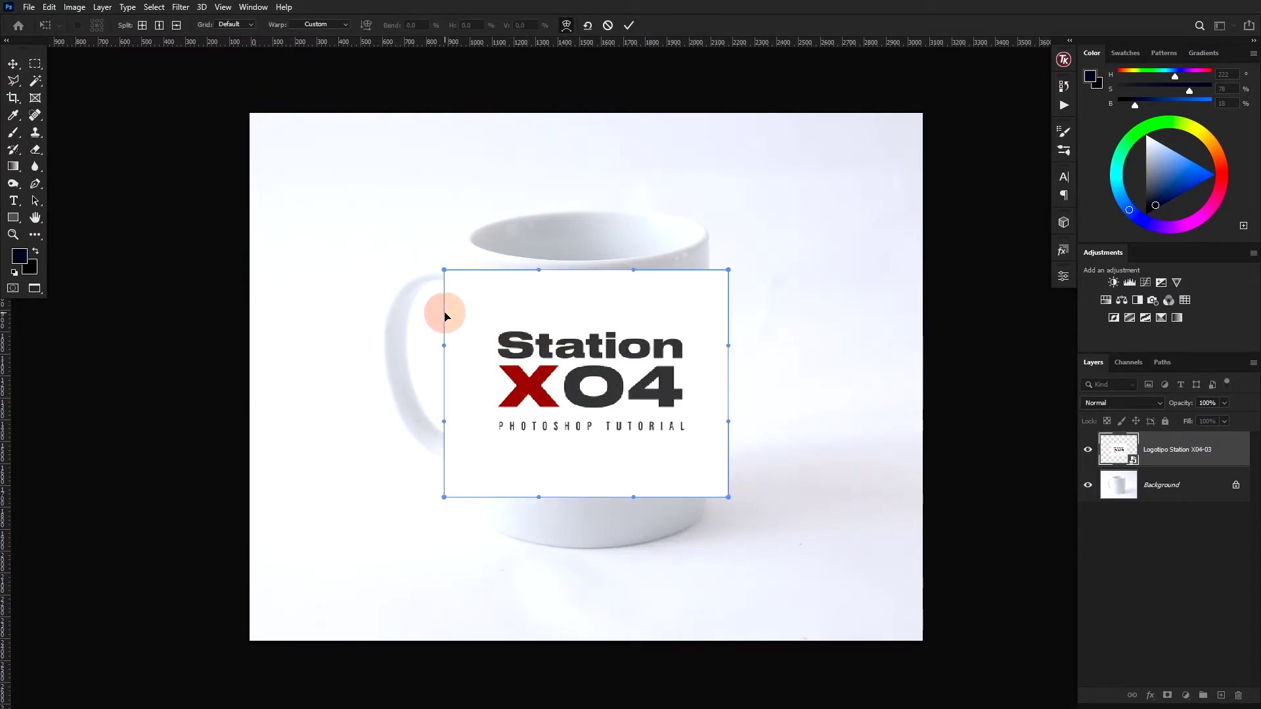
{"action": "left_click_drag", "start_coordinate": [444, 270], "coordinate": [471, 279]}
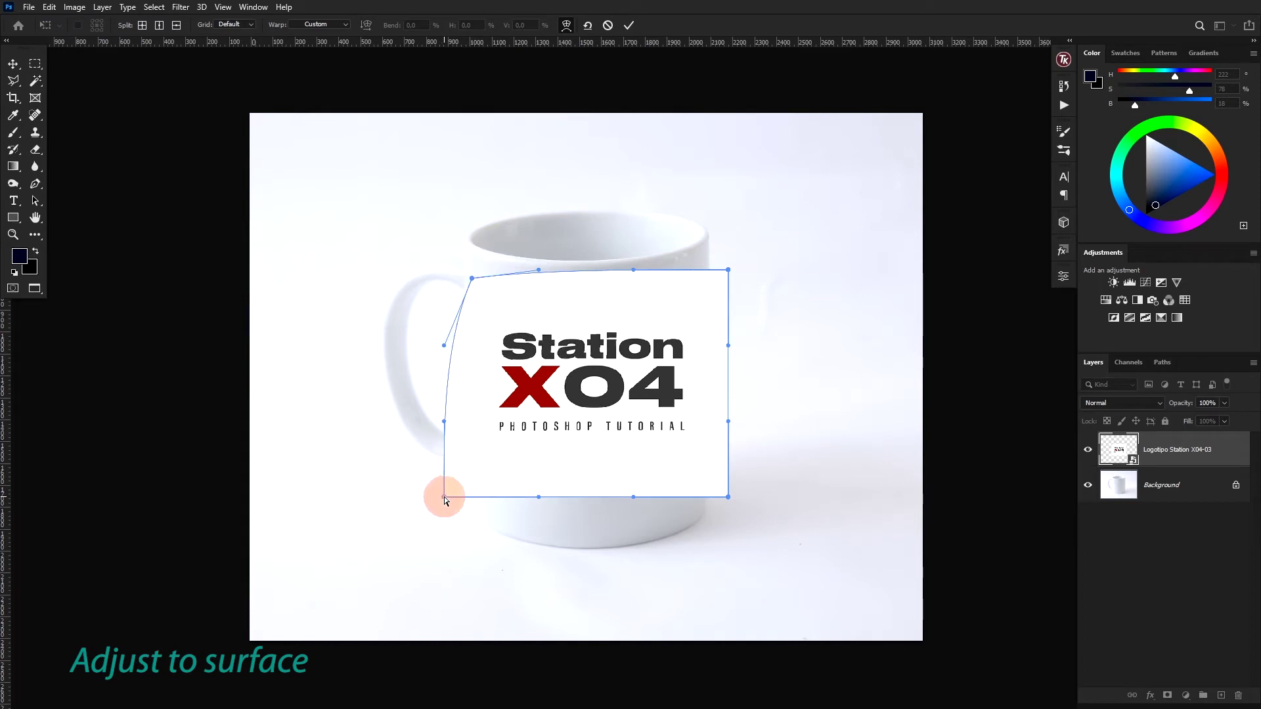
{"action": "left_click_drag", "start_coordinate": [444, 498], "coordinate": [486, 501]}
{"action": "left_click_drag", "start_coordinate": [449, 344], "coordinate": [479, 282]}
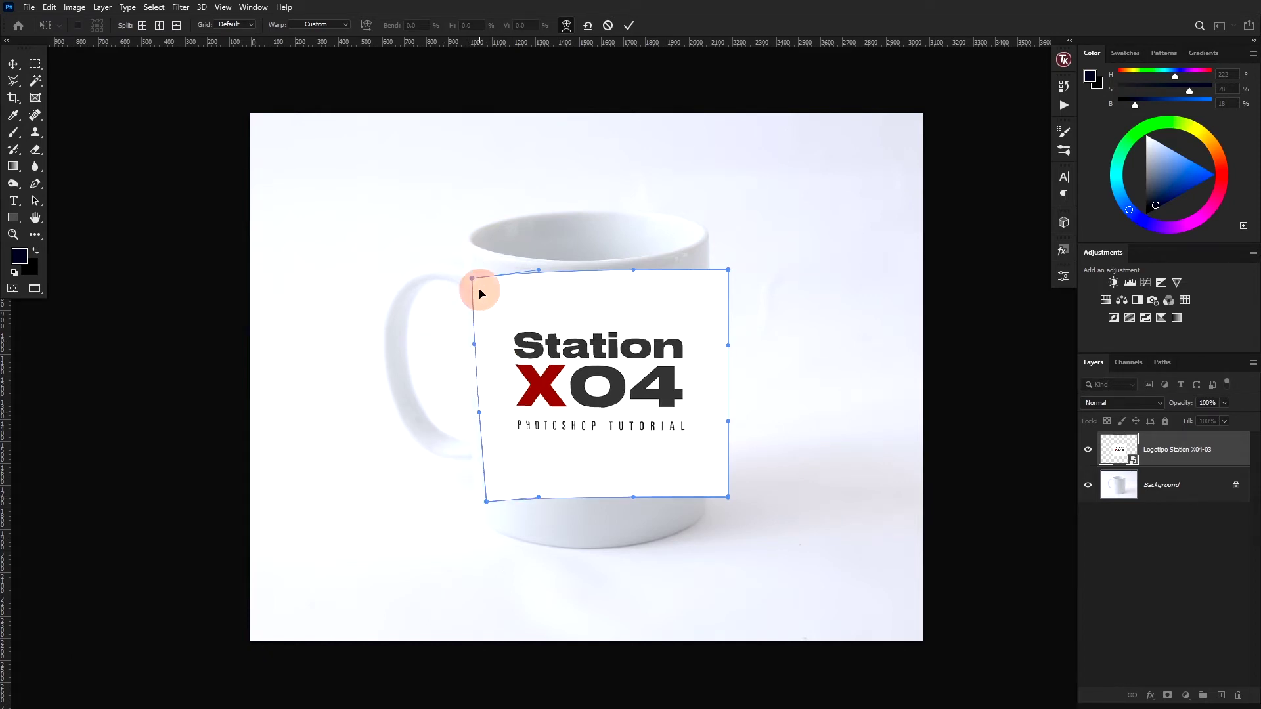
{"action": "key", "text": "ctrl+plus"}
{"action": "left_click_drag", "start_coordinate": [555, 537], "coordinate": [554, 536]}
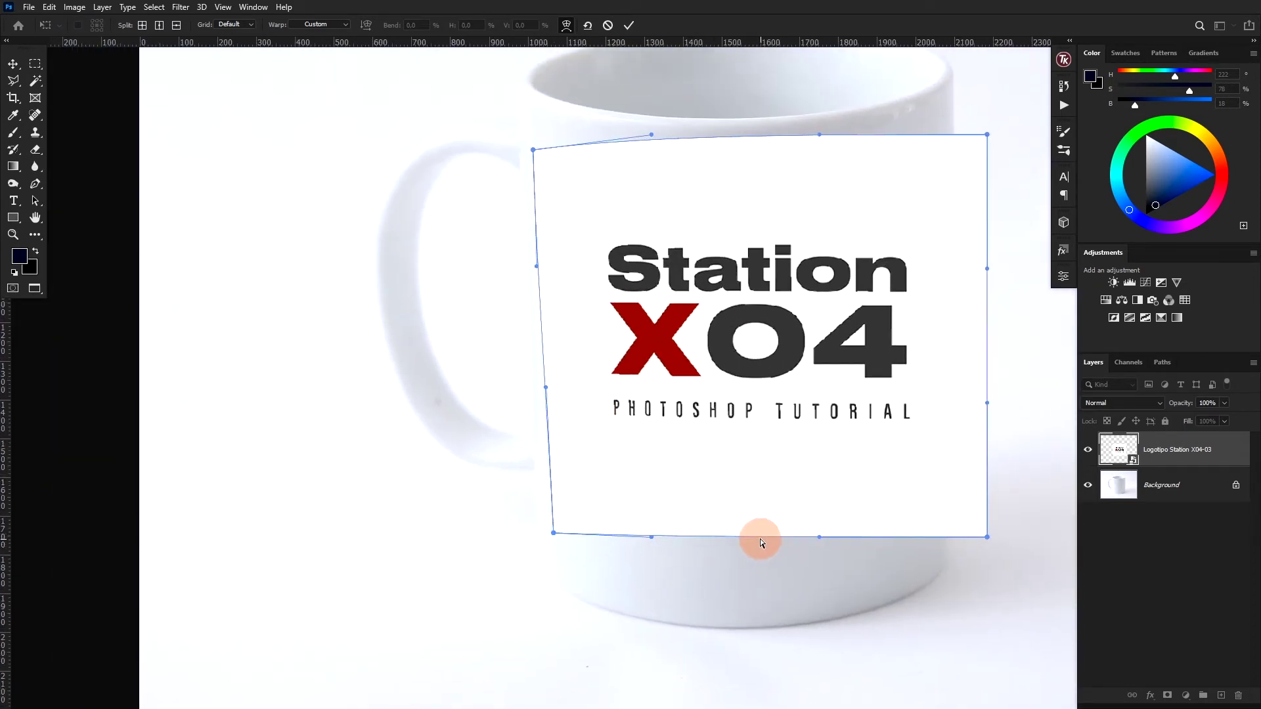
{"action": "left_click_drag", "start_coordinate": [754, 537], "coordinate": [754, 564]}
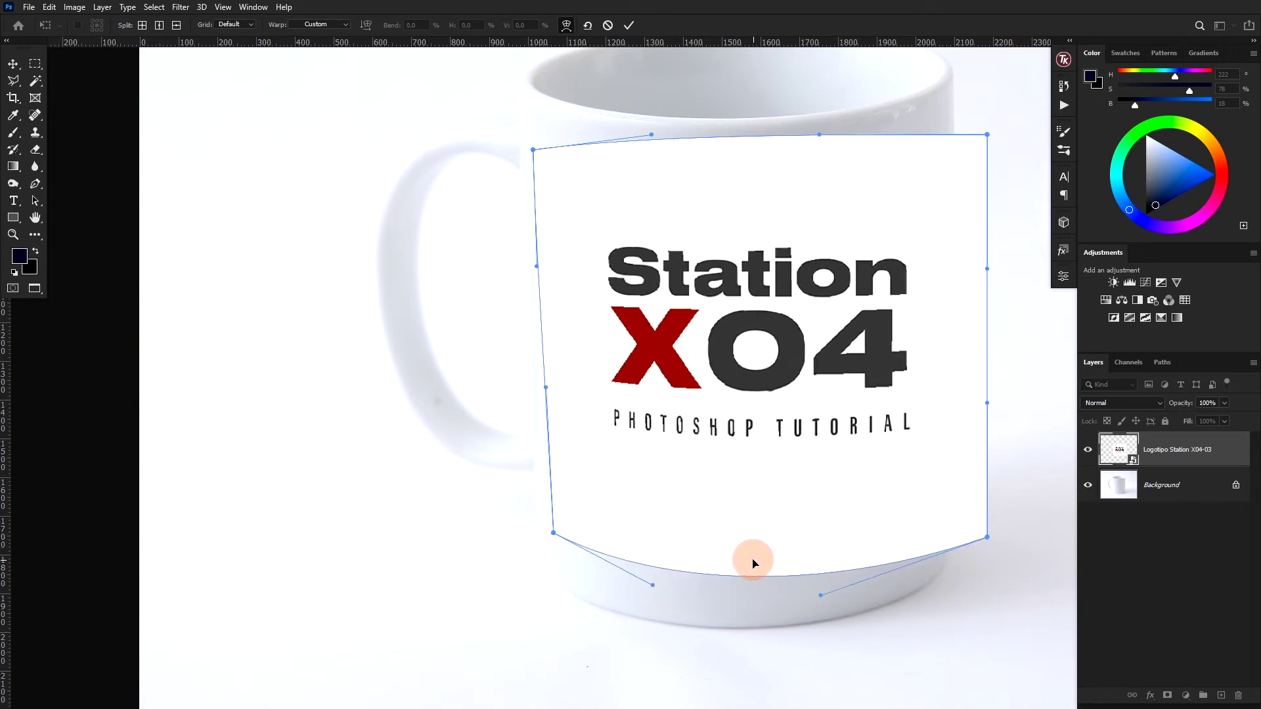
{"action": "scroll", "coordinate": [814, 555], "scroll_direction": "right", "scroll_amount": 3}
{"action": "left_click_drag", "start_coordinate": [876, 554], "coordinate": [832, 549]}
- Refine the warp's right edge, bottom curve, top rim and left edge, then commit it
{"action": "scroll", "coordinate": [846, 231], "scroll_direction": "up", "scroll_amount": 1}
{"action": "left_click_drag", "start_coordinate": [844, 188], "coordinate": [799, 192]}
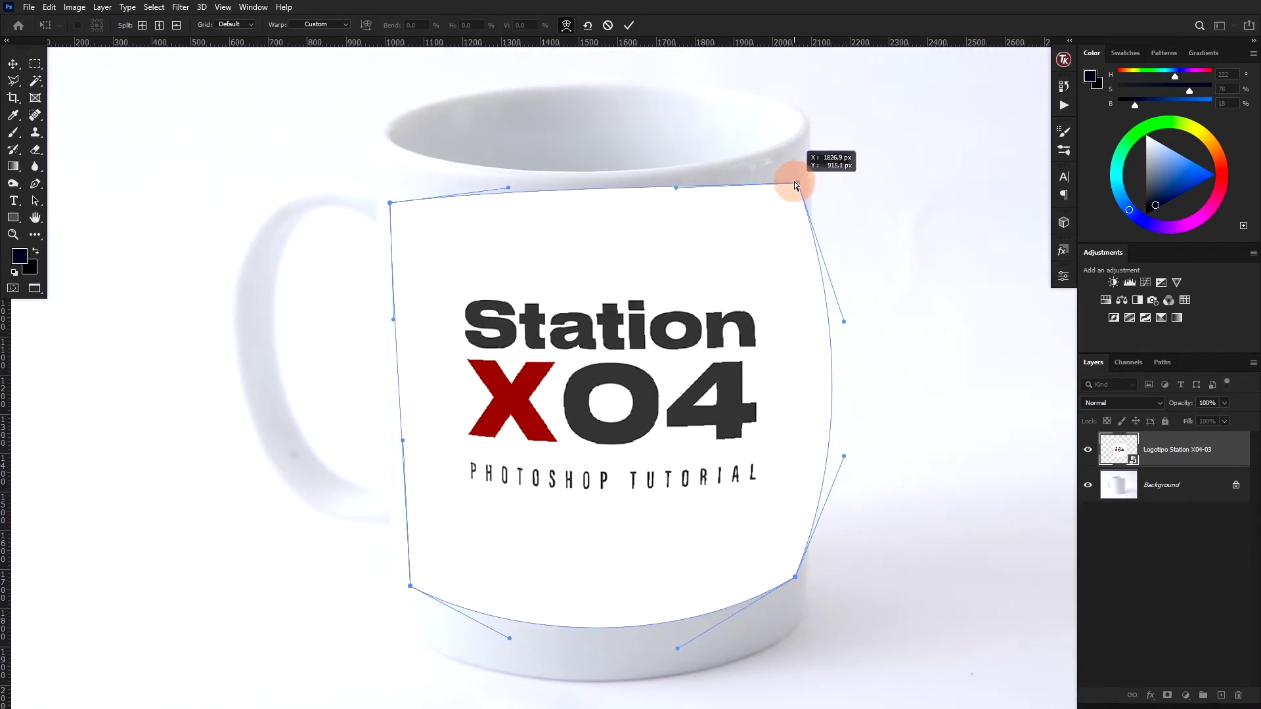
{"action": "left_click_drag", "start_coordinate": [795, 581], "coordinate": [796, 593]}
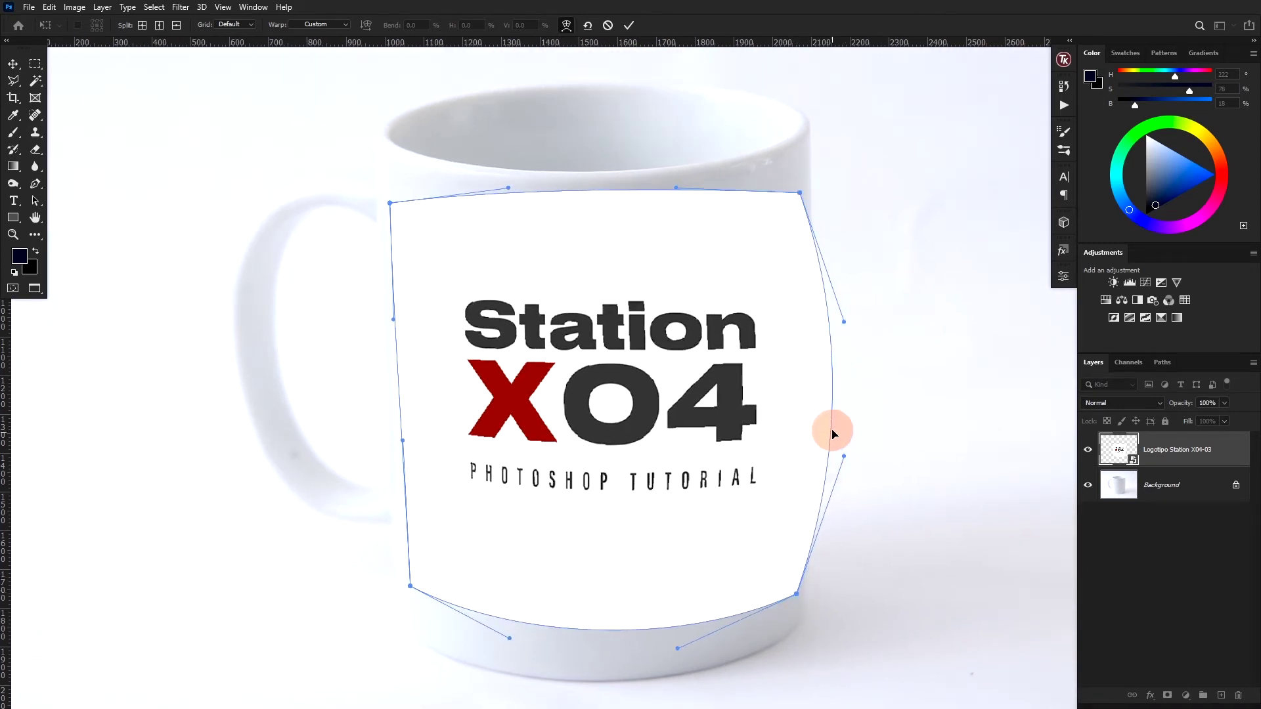
{"action": "left_click_drag", "start_coordinate": [844, 456], "coordinate": [792, 455]}
{"action": "left_click_drag", "start_coordinate": [844, 322], "coordinate": [803, 325]}
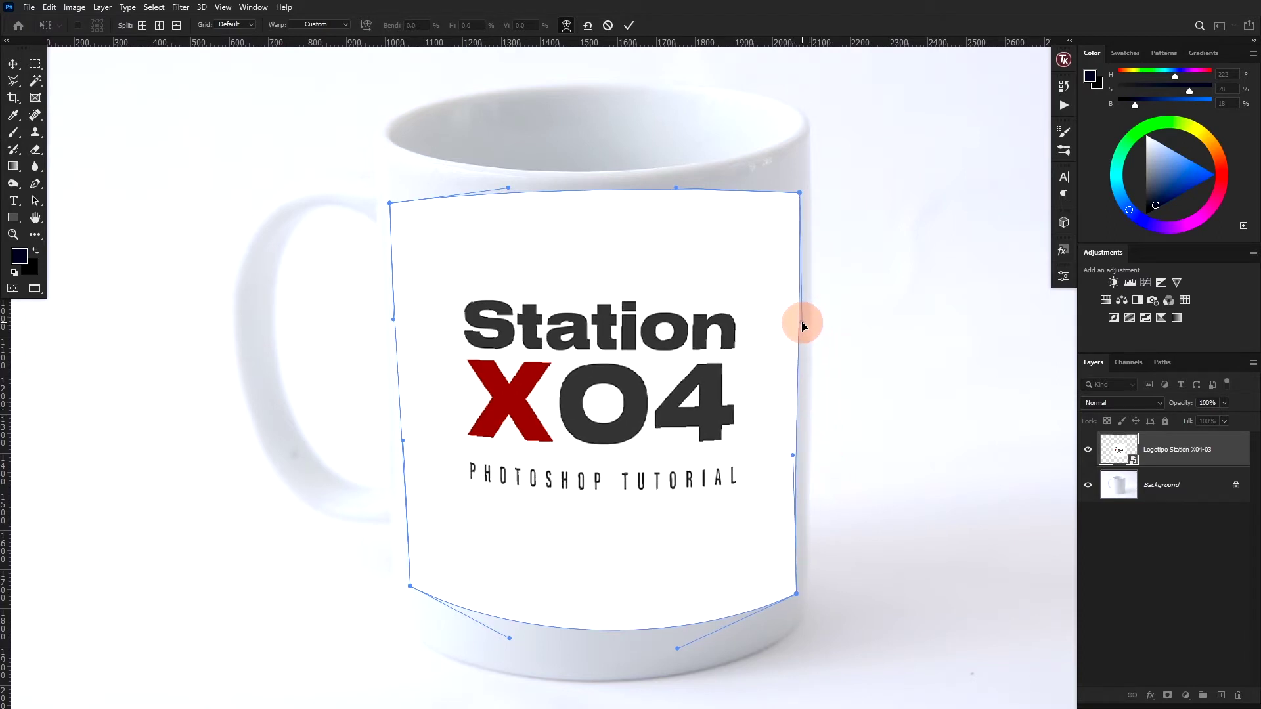
{"action": "left_click_drag", "start_coordinate": [799, 597], "coordinate": [799, 589]}
{"action": "left_click_drag", "start_coordinate": [617, 617], "coordinate": [619, 625]}
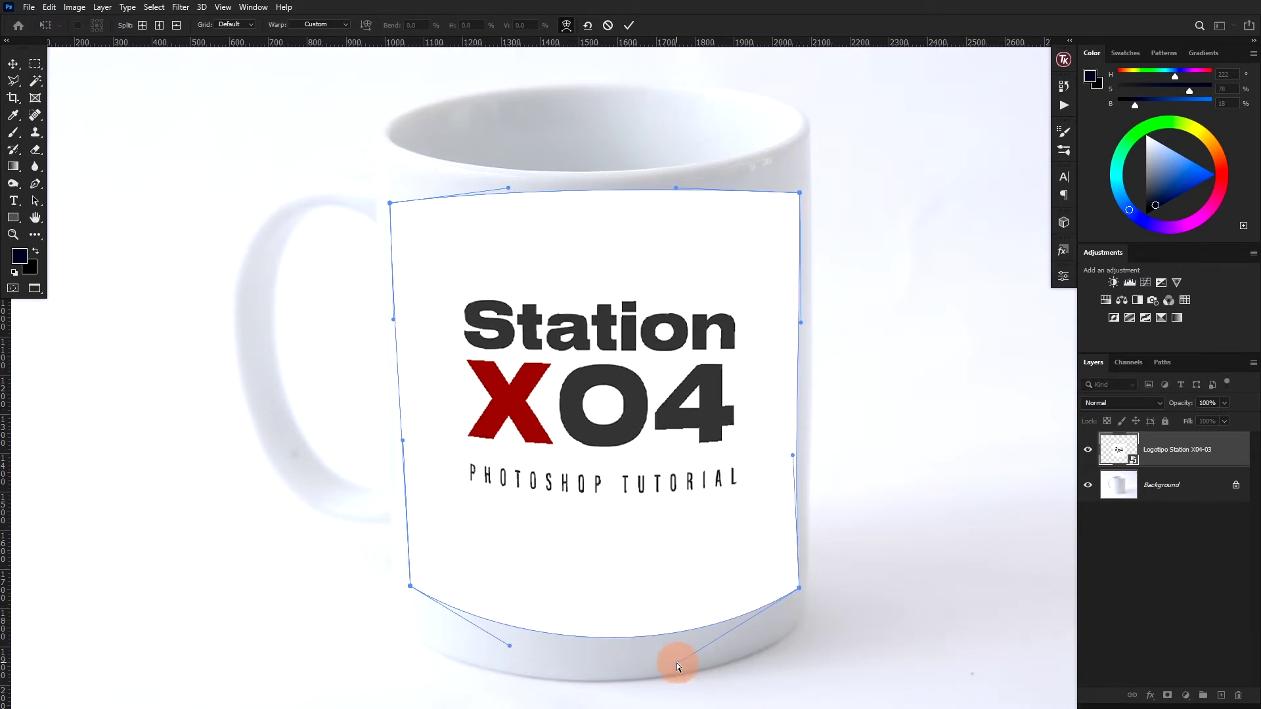
{"action": "left_click_drag", "start_coordinate": [601, 193], "coordinate": [605, 247]}
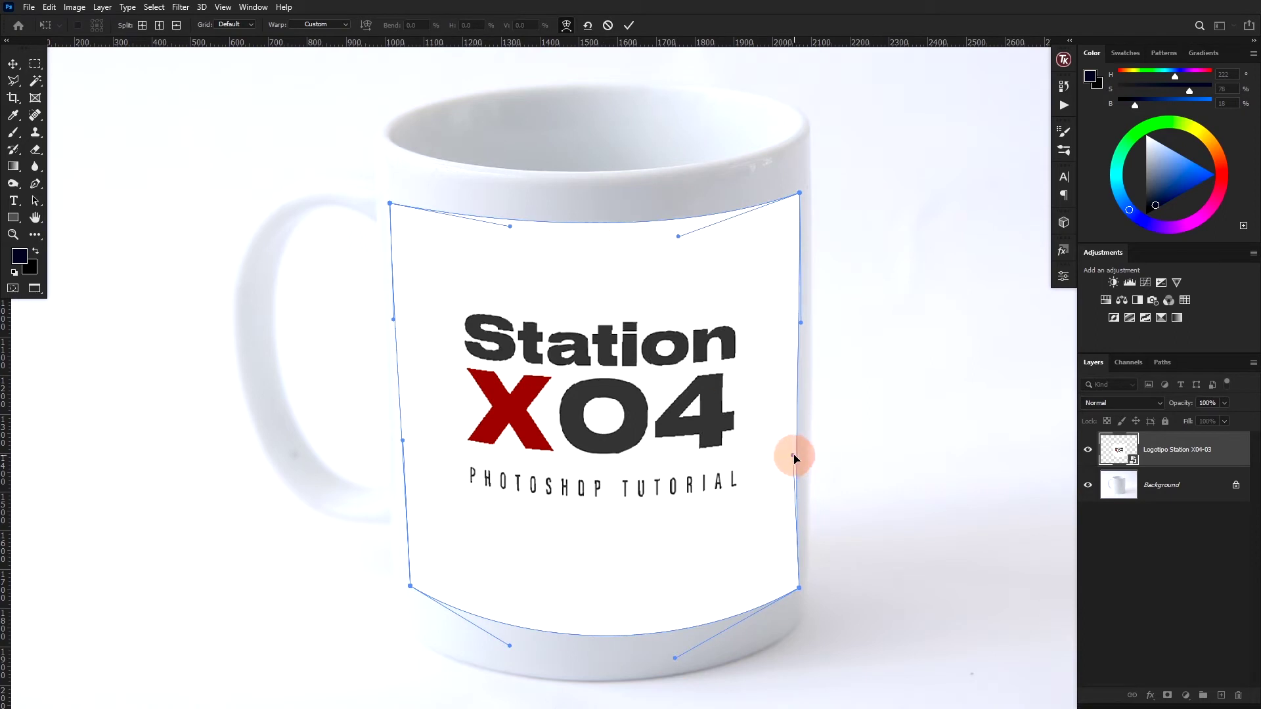
{"action": "left_click_drag", "start_coordinate": [800, 193], "coordinate": [800, 188]}
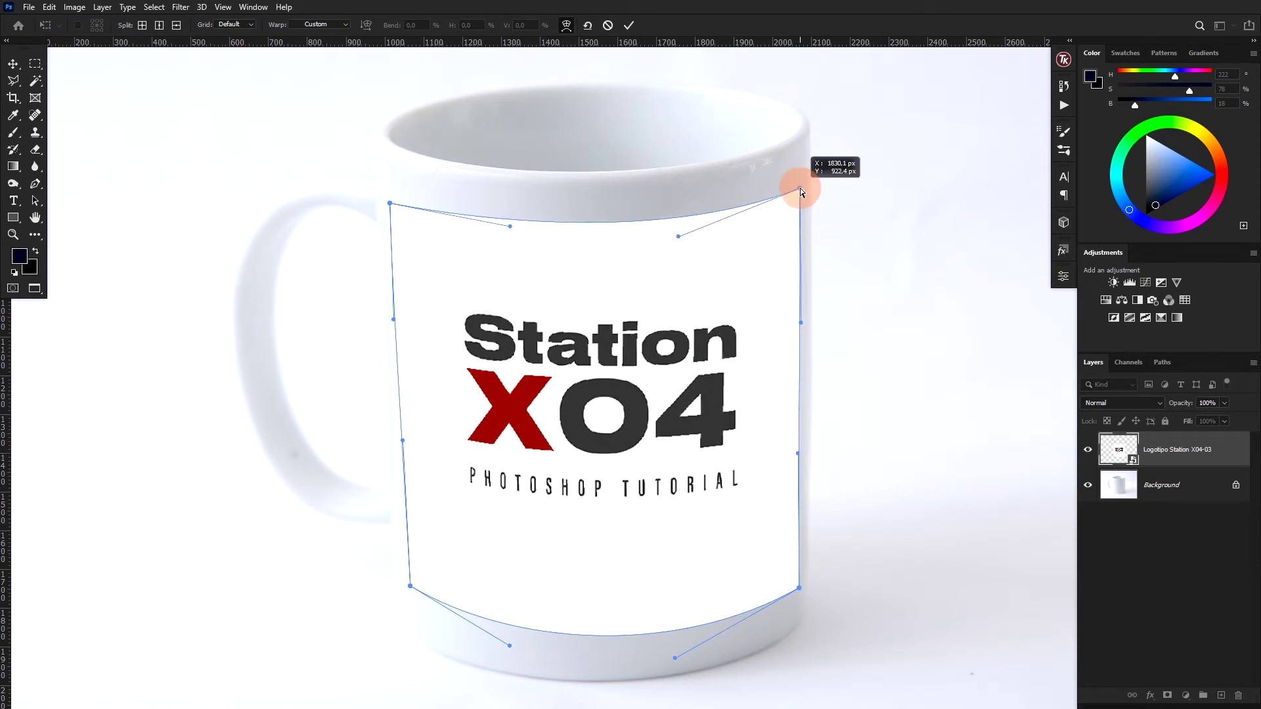
{"action": "left_click_drag", "start_coordinate": [394, 319], "coordinate": [399, 325]}
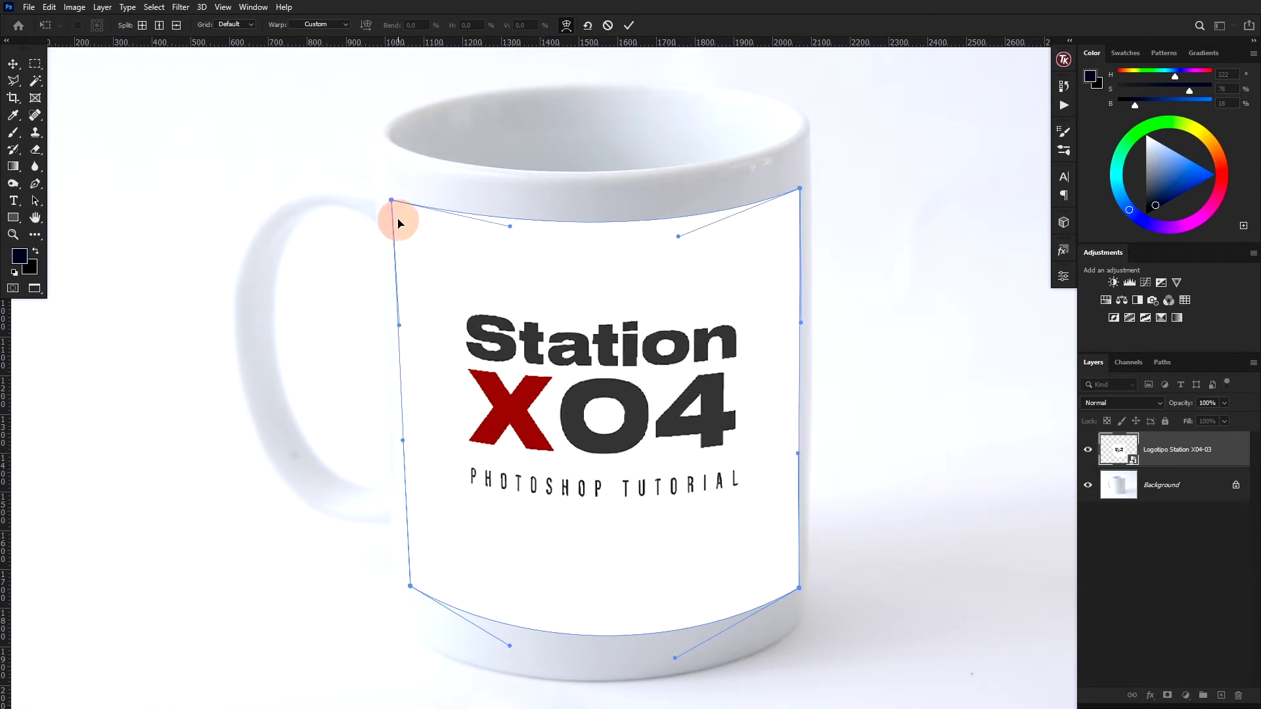
{"action": "left_click_drag", "start_coordinate": [391, 203], "coordinate": [399, 198]}
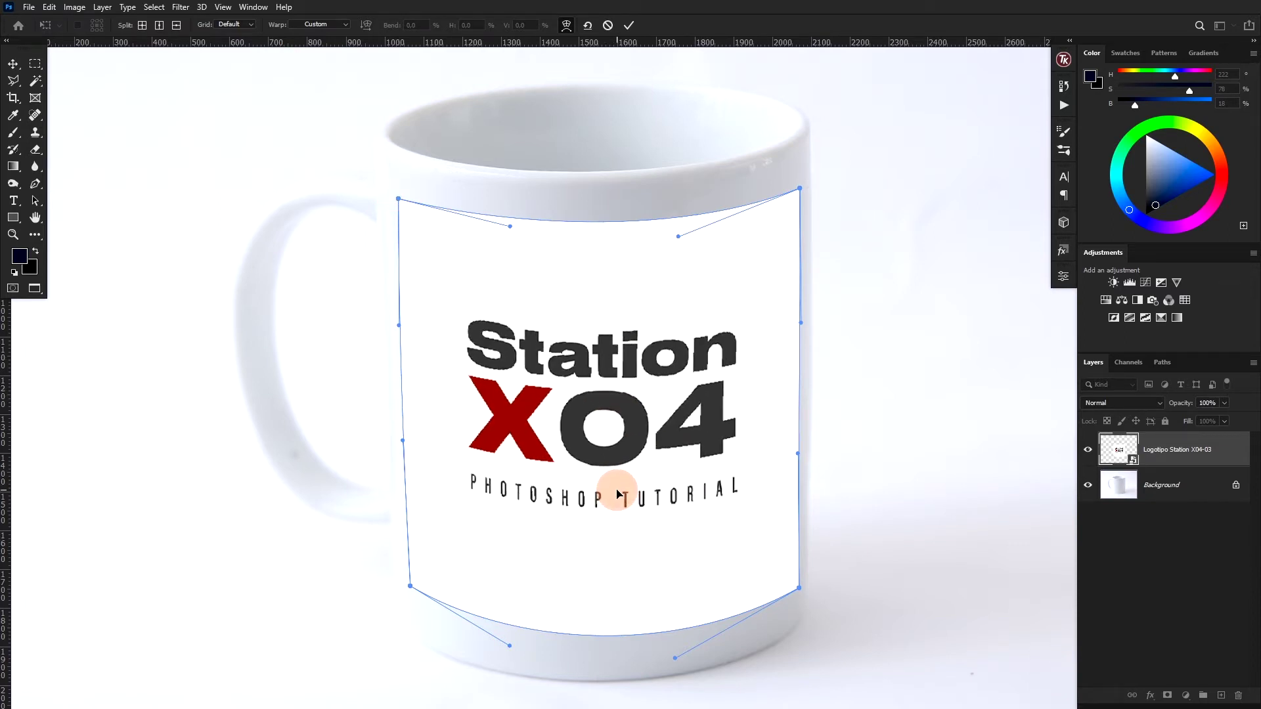
{"action": "key", "text": "Return"}
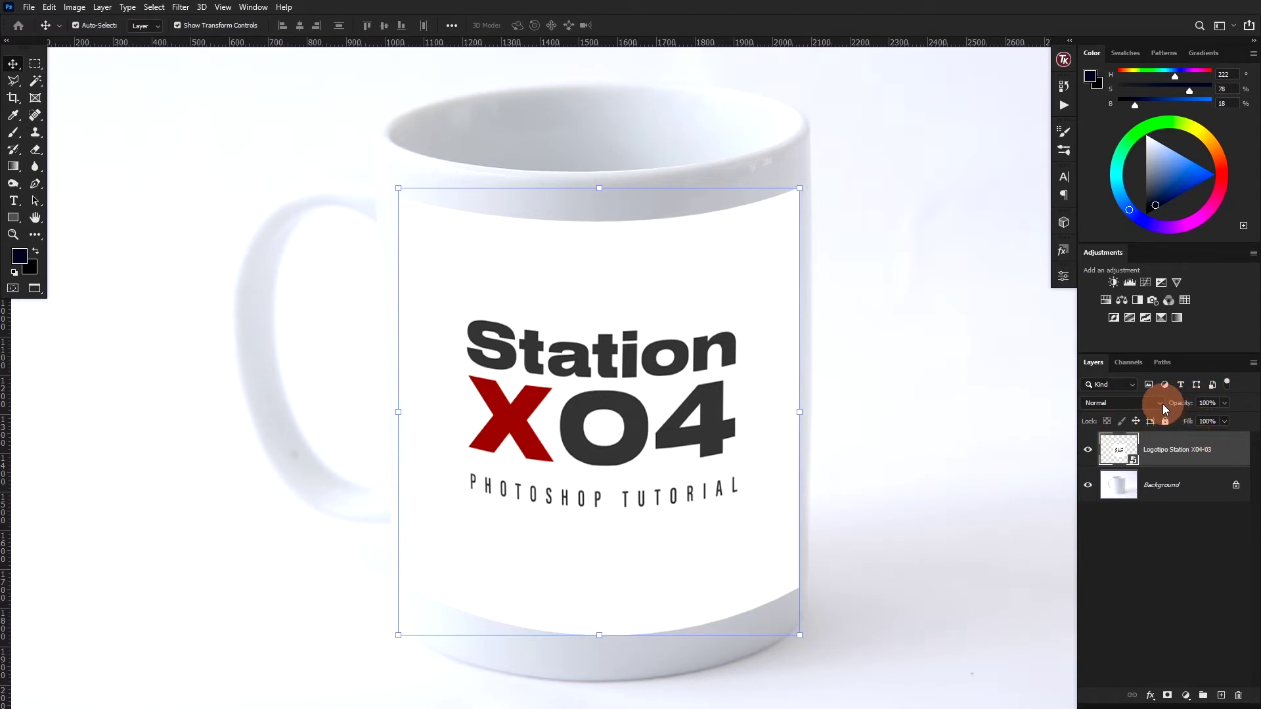
- Set the logo layer's blend mode to Multiply to drop its white background
{"action": "left_click", "coordinate": [1161, 404]}
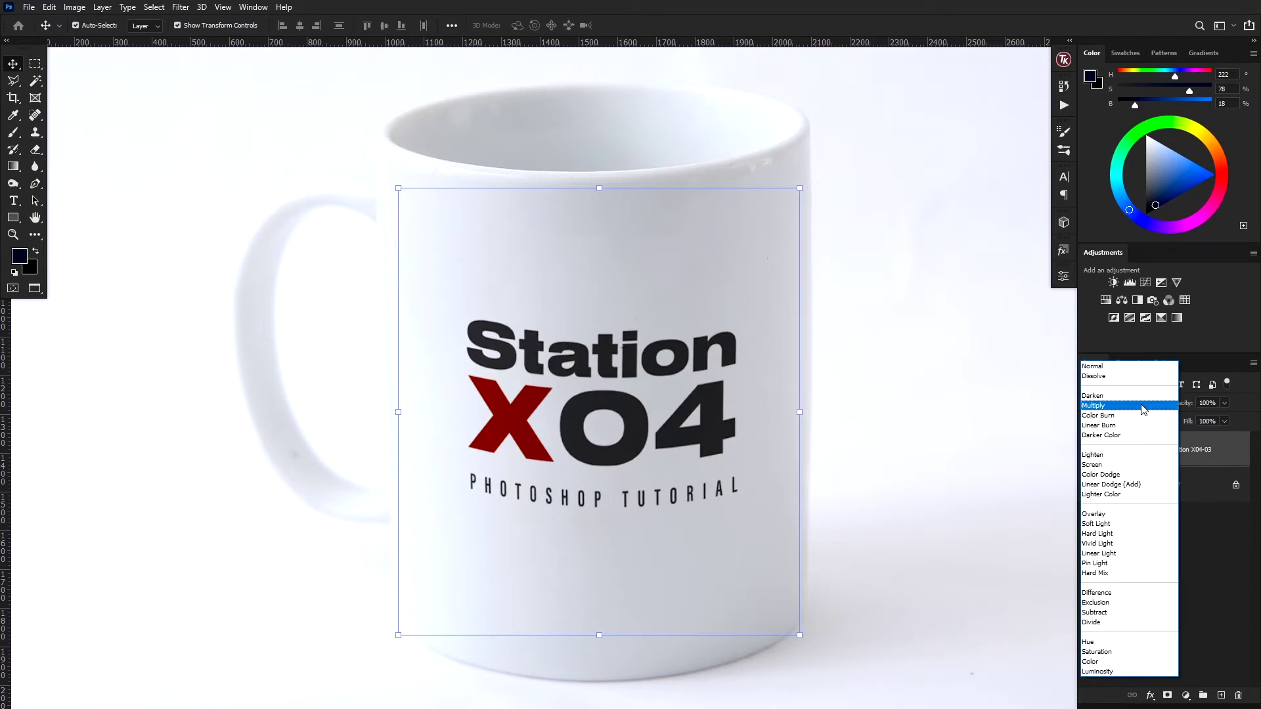
{"action": "left_click", "coordinate": [1143, 406]}
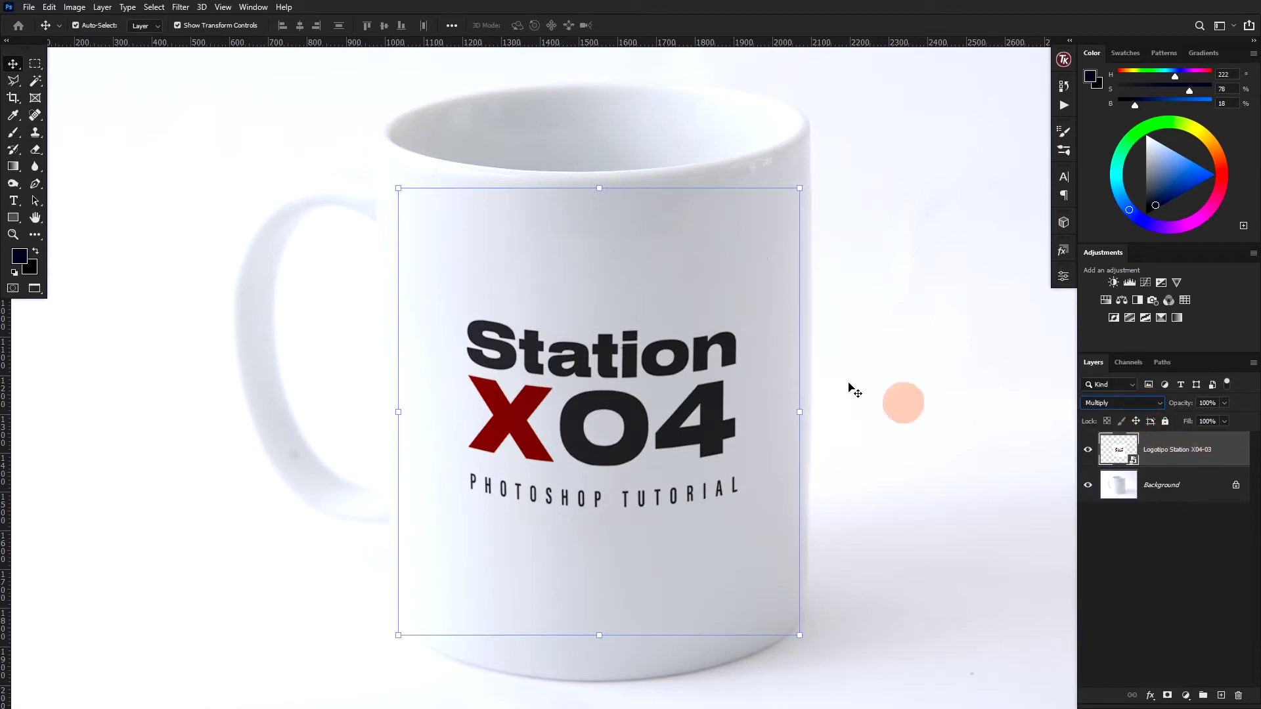
{"action": "left_click", "coordinate": [181, 8]}
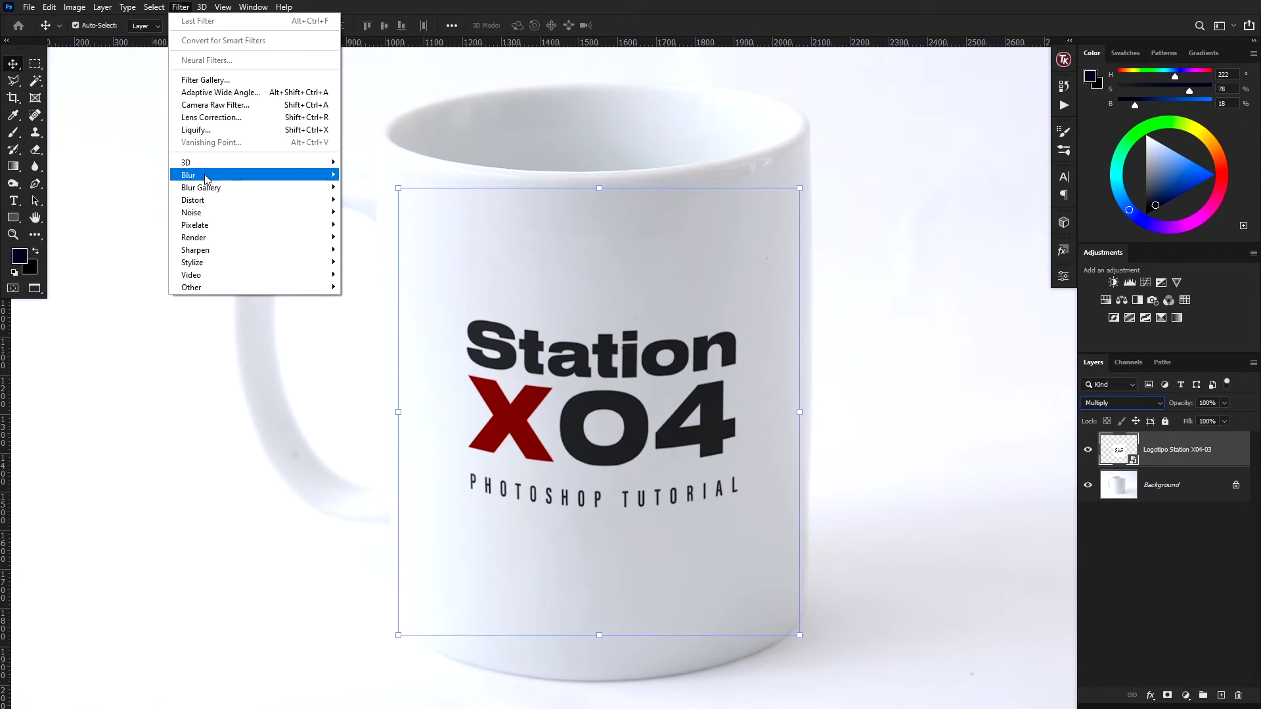
- Apply a Gaussian Blur with a 3.0-pixel radius to the logo smart object
{"action": "mouse_move", "coordinate": [254, 175]}
{"action": "left_click", "coordinate": [398, 224]}
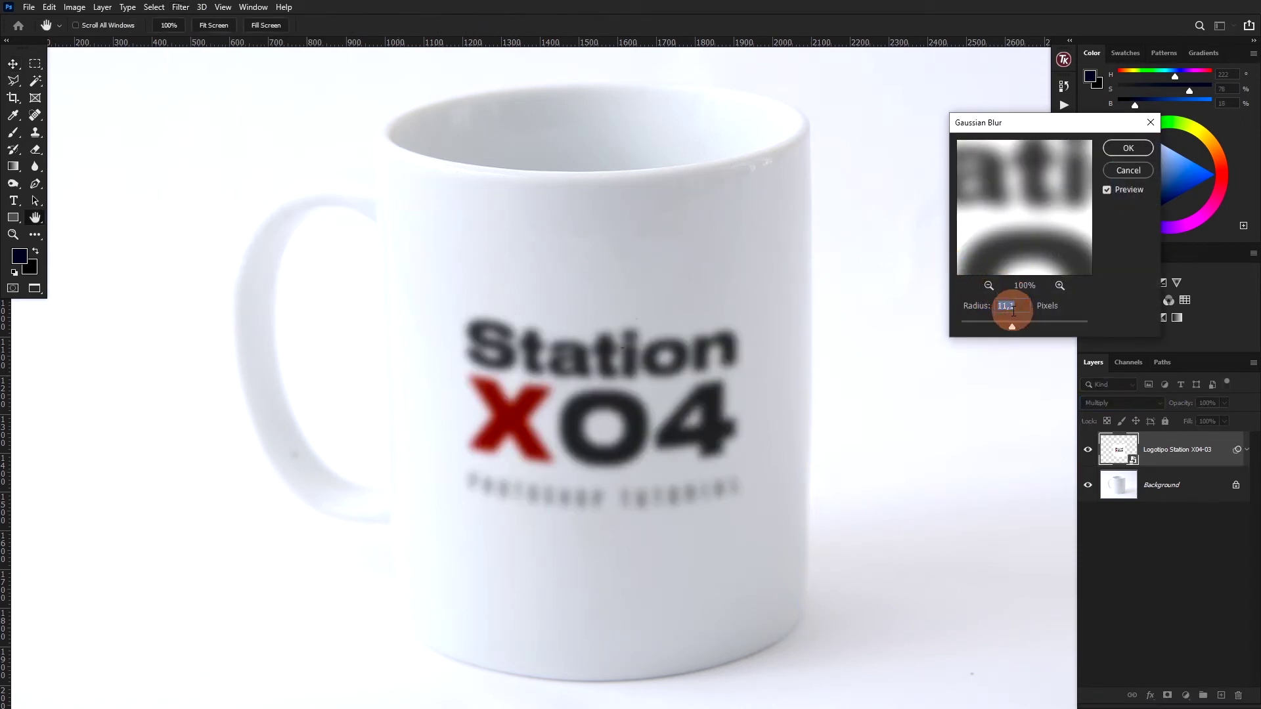
{"action": "left_click_drag", "start_coordinate": [992, 328], "coordinate": [987, 328]}
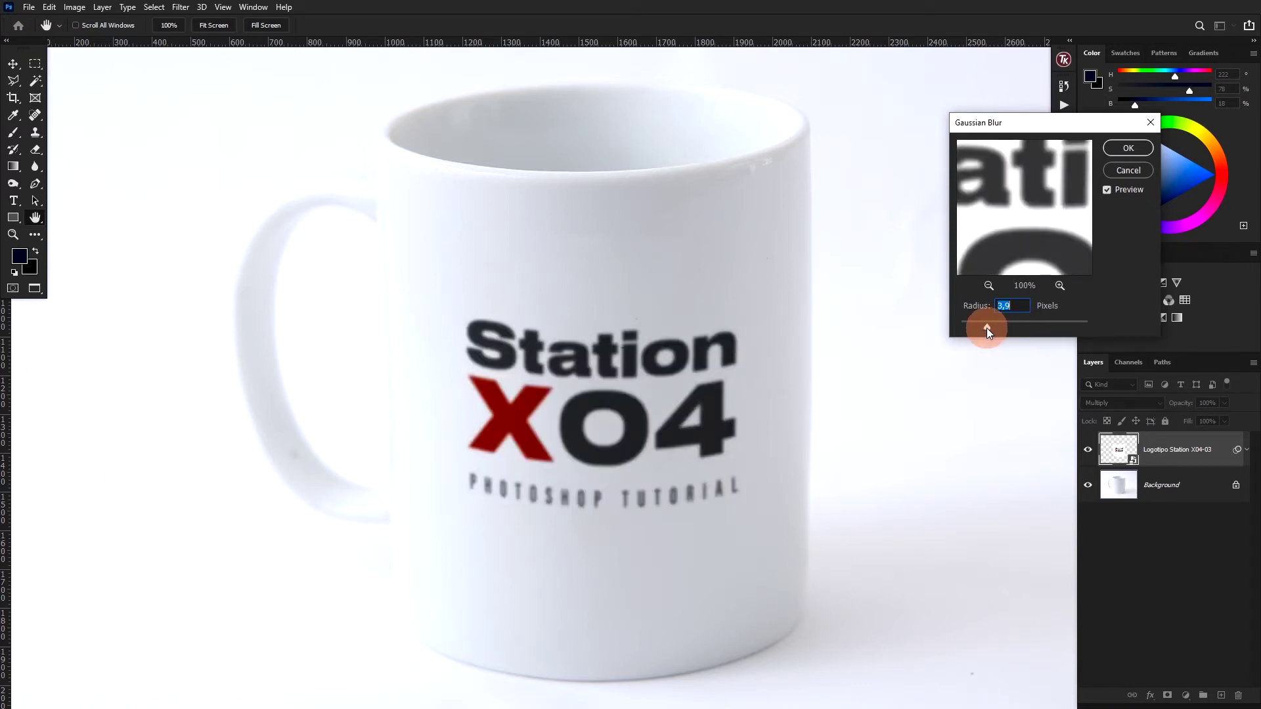
{"action": "left_click_drag", "start_coordinate": [987, 328], "coordinate": [982, 329]}
{"action": "left_click", "coordinate": [1127, 147]}
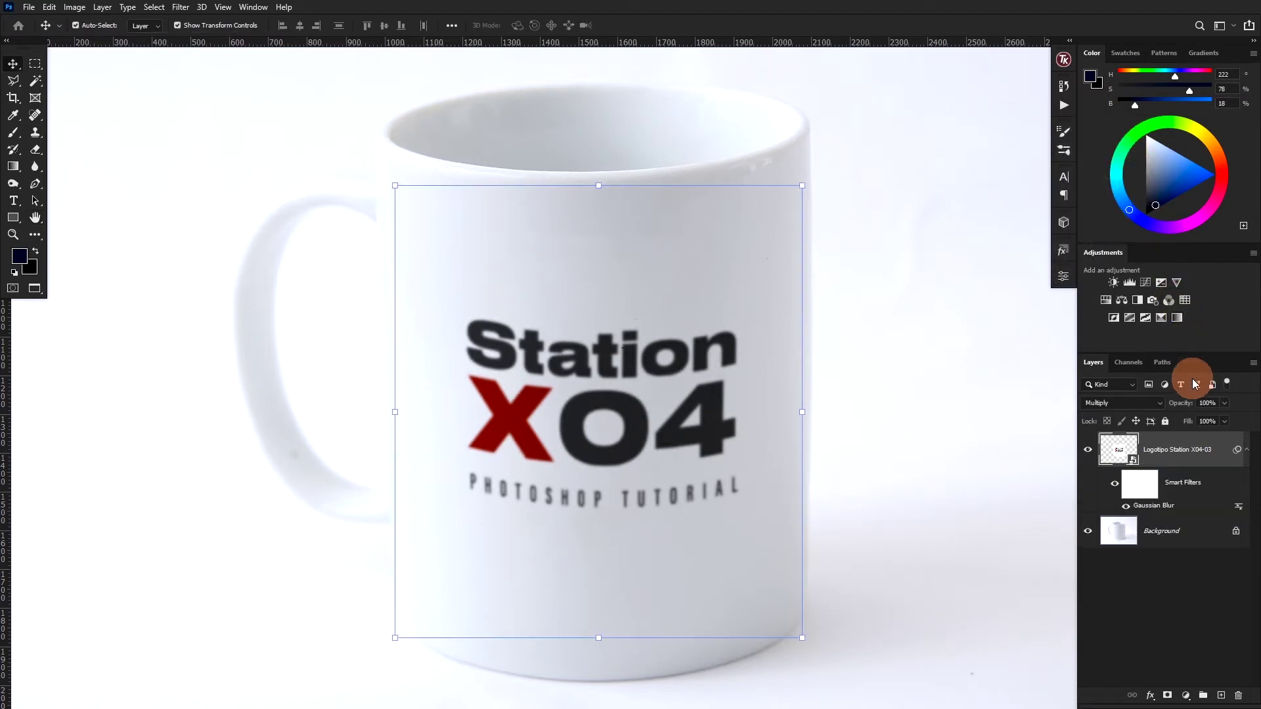
- Paint black on the Smart Filters mask over the X, O, Station and lower text to sharpen them
{"action": "left_click", "coordinate": [12, 133]}
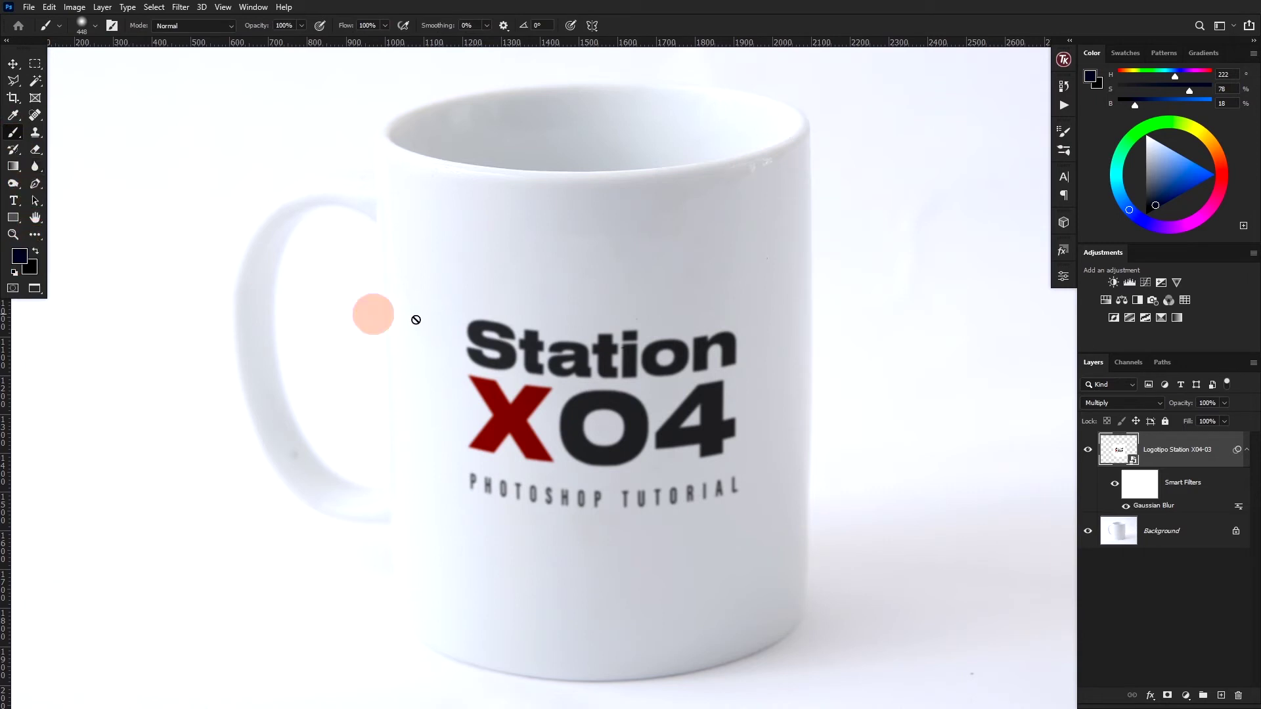
{"action": "left_click", "coordinate": [1140, 488]}
{"action": "key", "text": "d"}
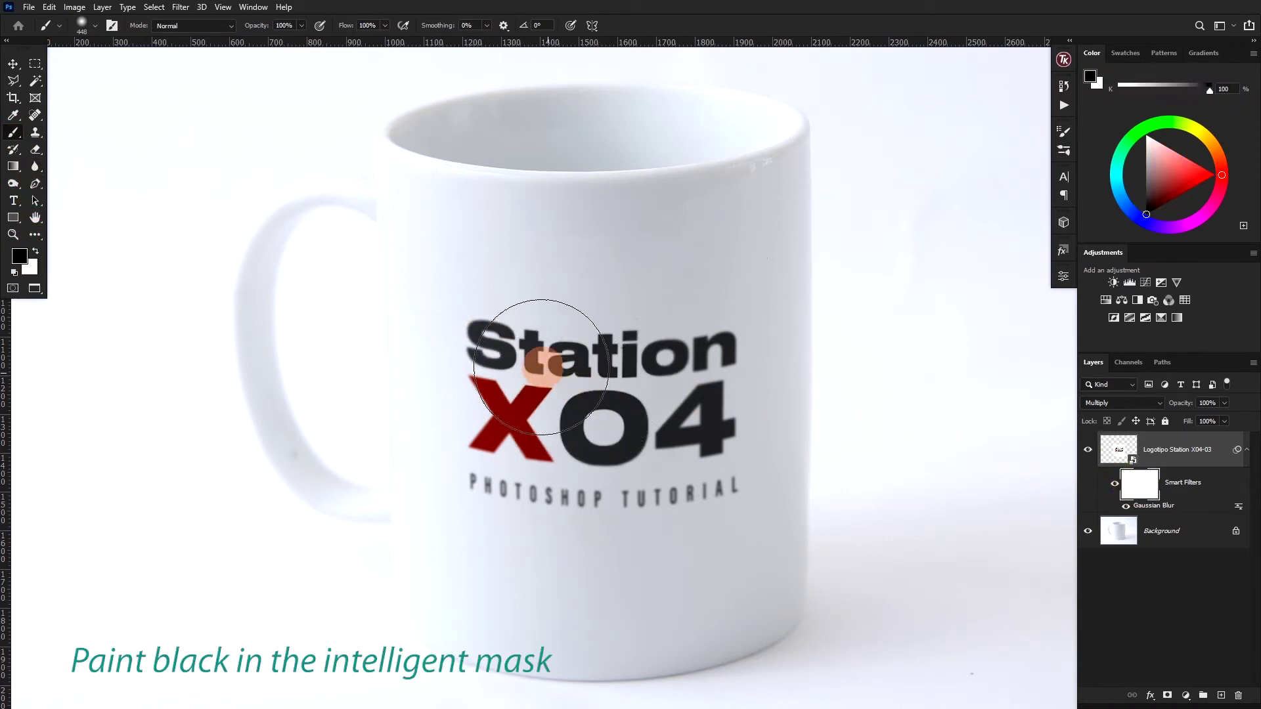
{"action": "mouse_move", "coordinate": [541, 367]}
{"action": "left_mouse_down"}
{"action": "mouse_move", "coordinate": [503, 417]}
{"action": "mouse_move", "coordinate": [641, 444]}
{"action": "mouse_move", "coordinate": [684, 436]}
{"action": "mouse_move", "coordinate": [709, 352]}
{"action": "mouse_move", "coordinate": [709, 291]}
{"action": "left_mouse_up"}
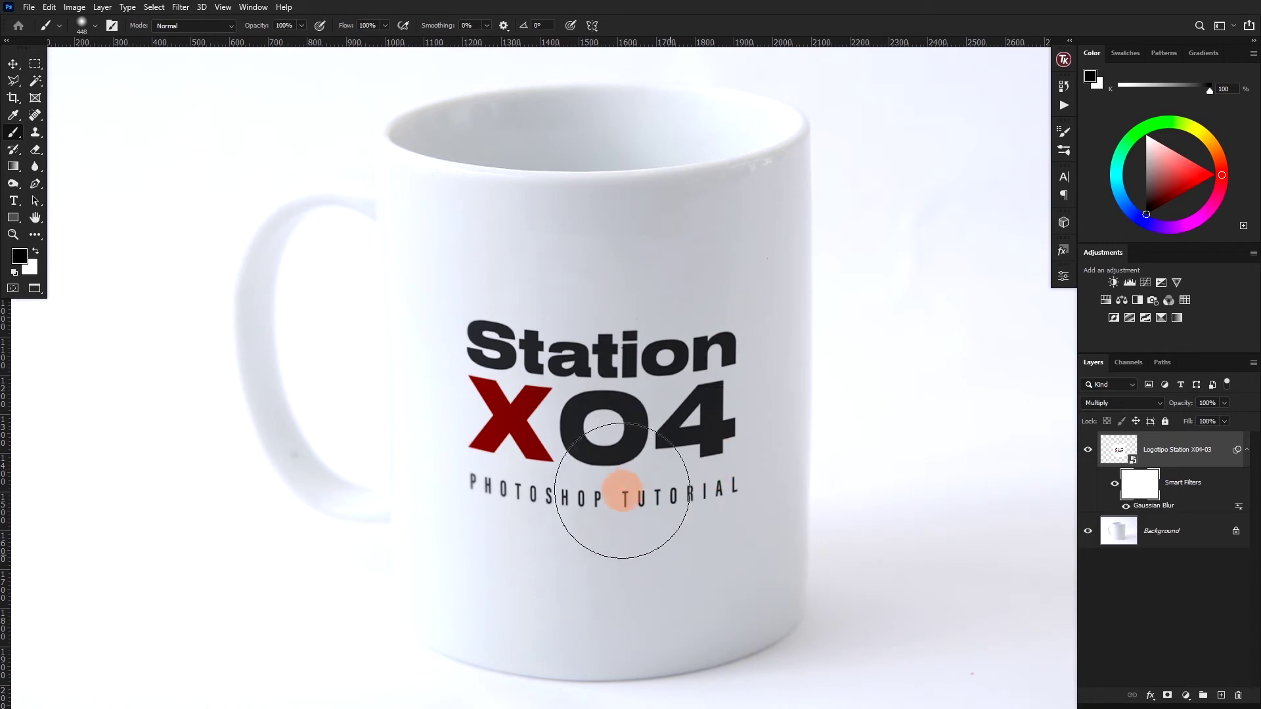
{"action": "left_click_drag", "start_coordinate": [622, 490], "coordinate": [532, 545]}
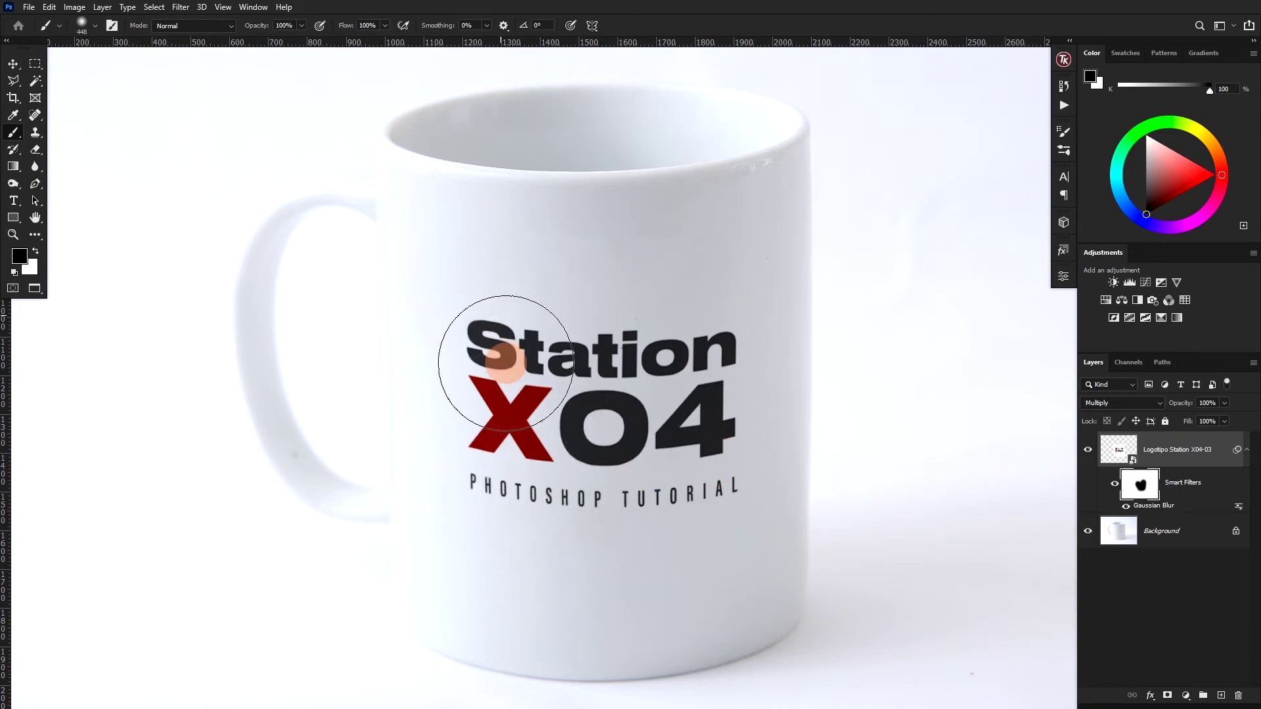
{"action": "mouse_move", "coordinate": [506, 363]}
{"action": "left_mouse_down"}
{"action": "mouse_move", "coordinate": [676, 346]}
{"action": "mouse_move", "coordinate": [684, 338]}
{"action": "mouse_move", "coordinate": [535, 274]}
{"action": "mouse_move", "coordinate": [698, 253]}
{"action": "mouse_move", "coordinate": [546, 259]}
{"action": "mouse_move", "coordinate": [529, 518]}
{"action": "mouse_move", "coordinate": [924, 351]}
{"action": "left_mouse_up"}
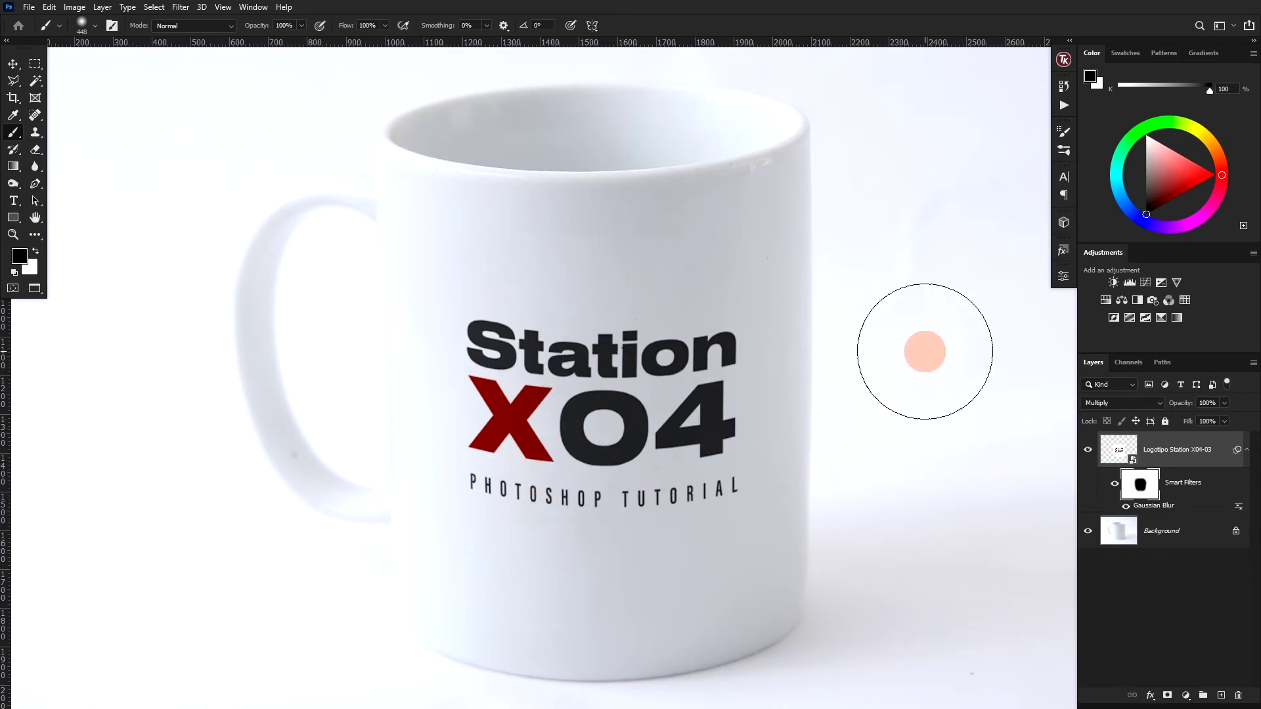
{"action": "scroll", "coordinate": [920, 353], "scroll_direction": "down", "scroll_amount": 1}
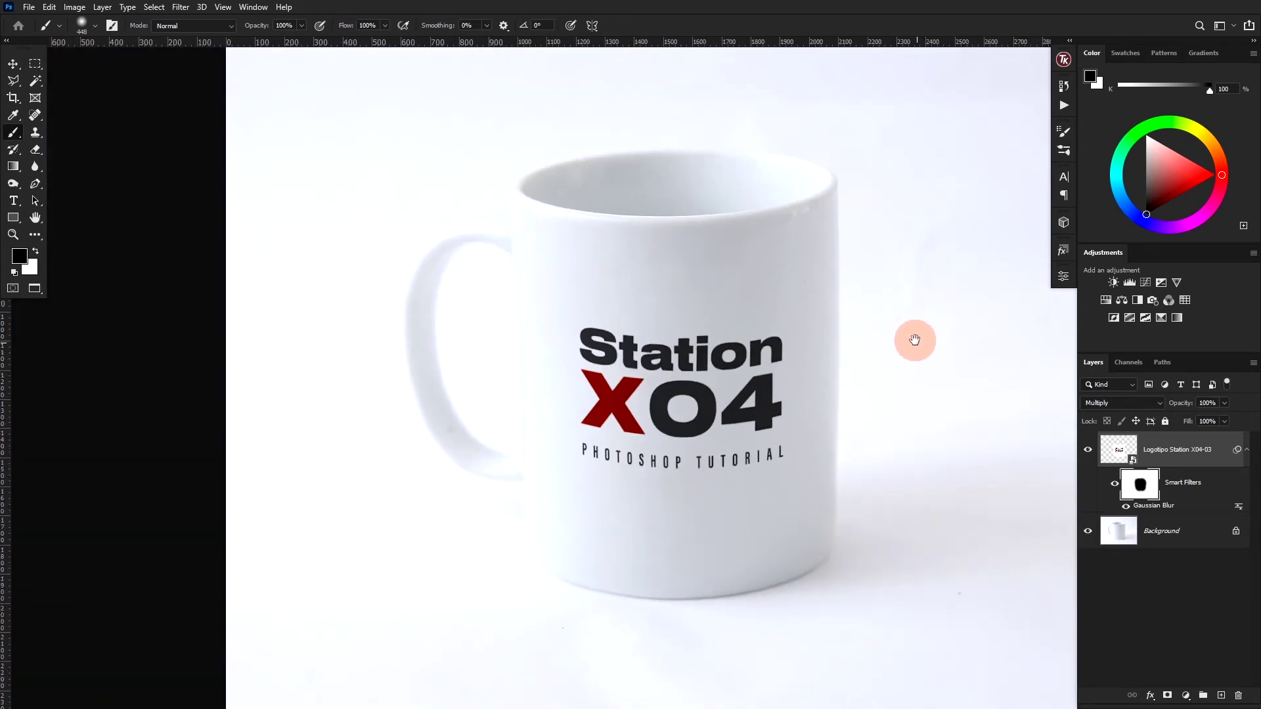
{"action": "left_click_drag", "start_coordinate": [915, 340], "coordinate": [878, 323]}
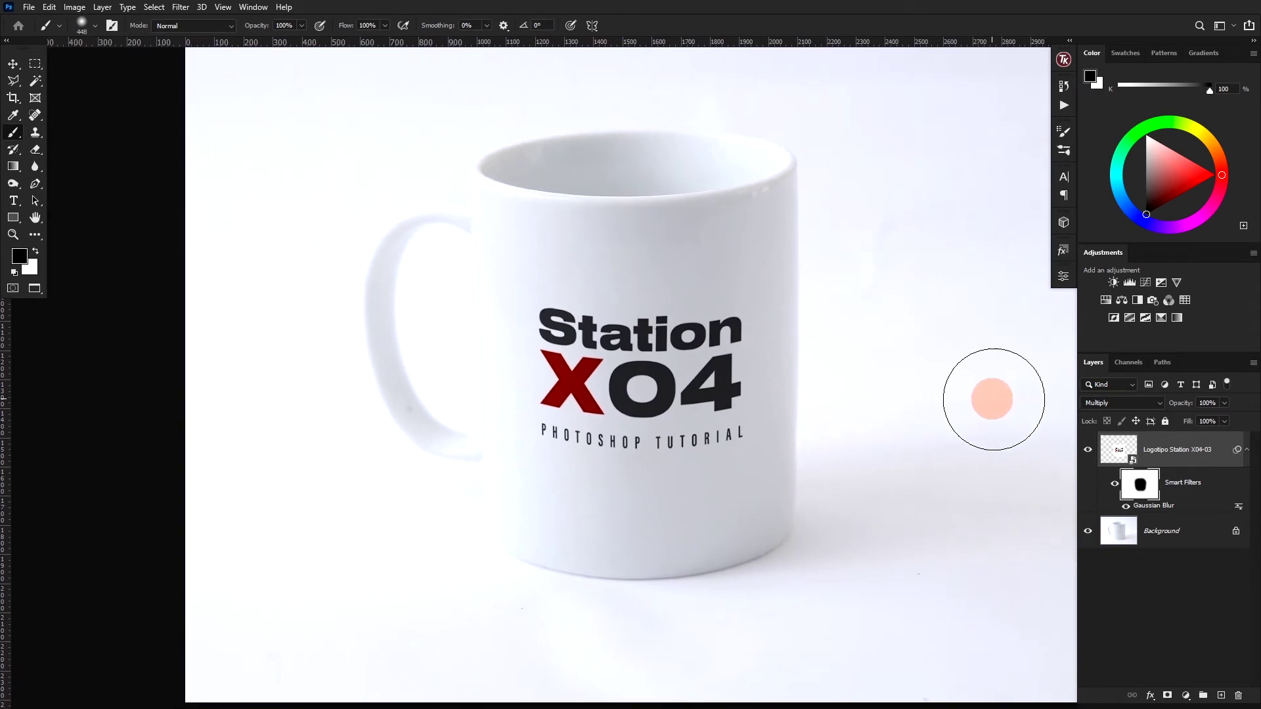
{"action": "left_click", "coordinate": [1153, 451]}
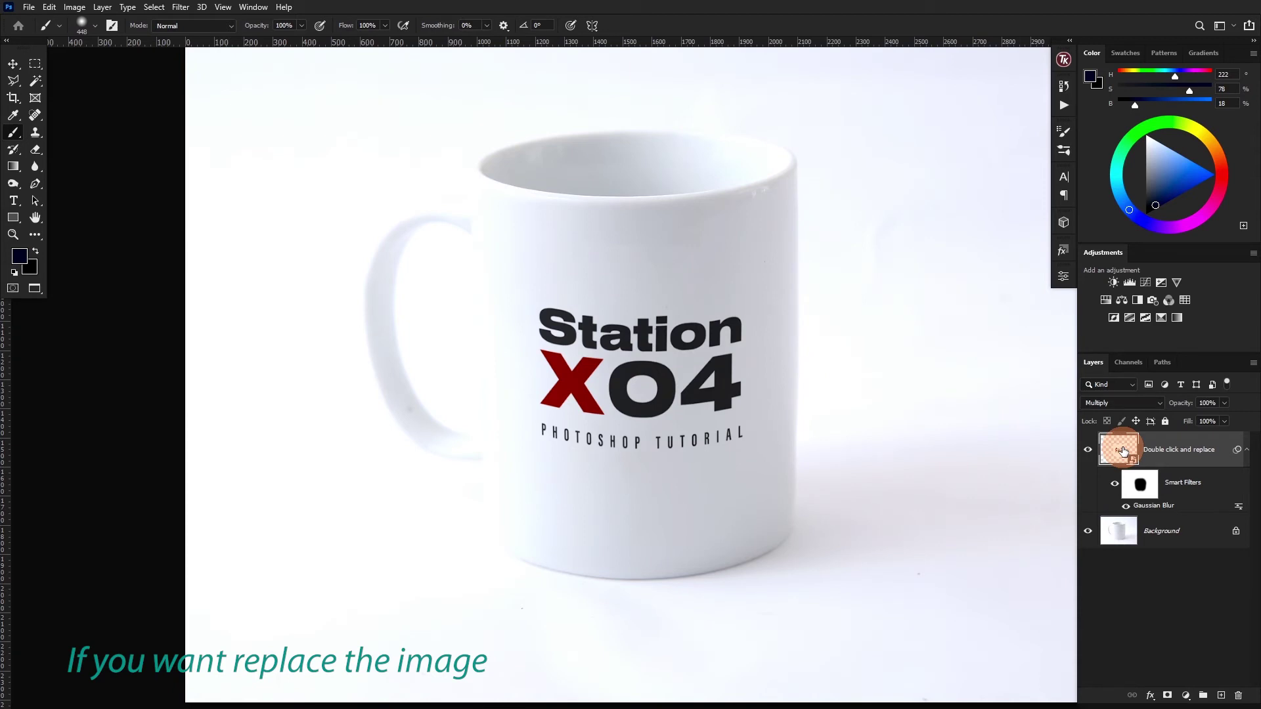
- Open the logo smart object's contents and place 7757.jpg as an embedded image
{"action": "double_click", "coordinate": [1120, 449]}
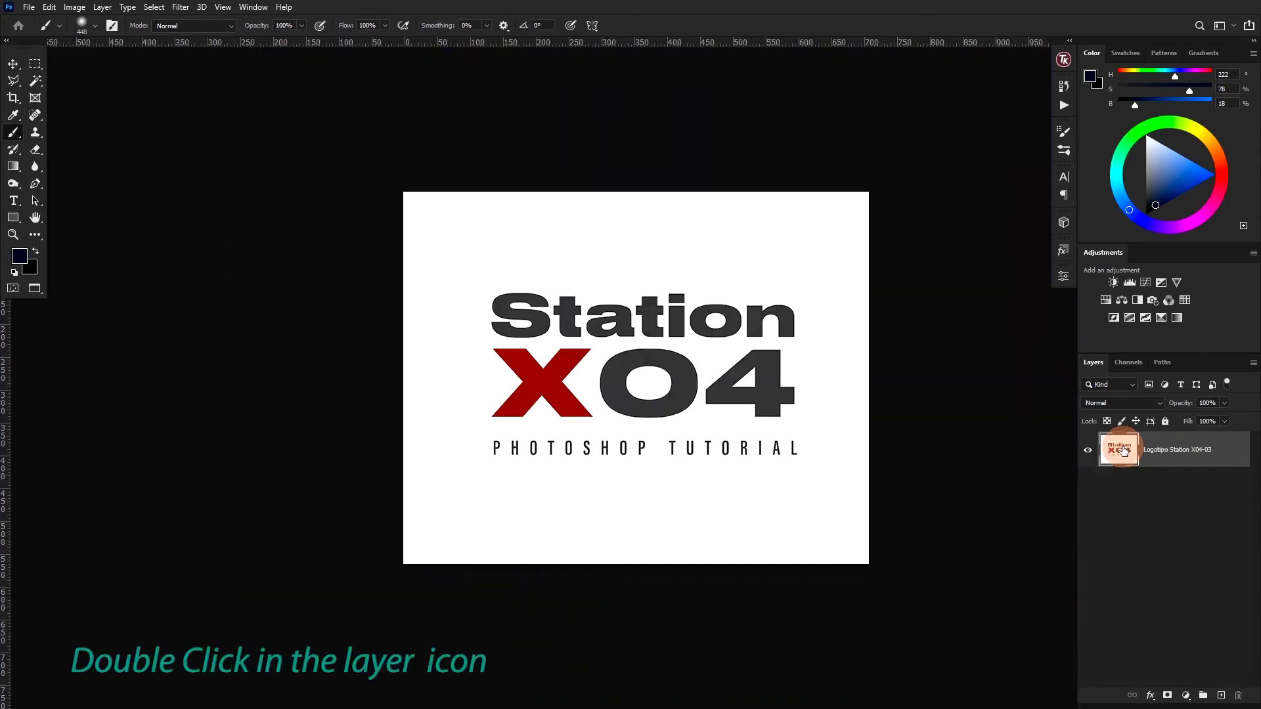
{"action": "key", "text": "v"}
{"action": "left_click", "coordinate": [765, 354]}
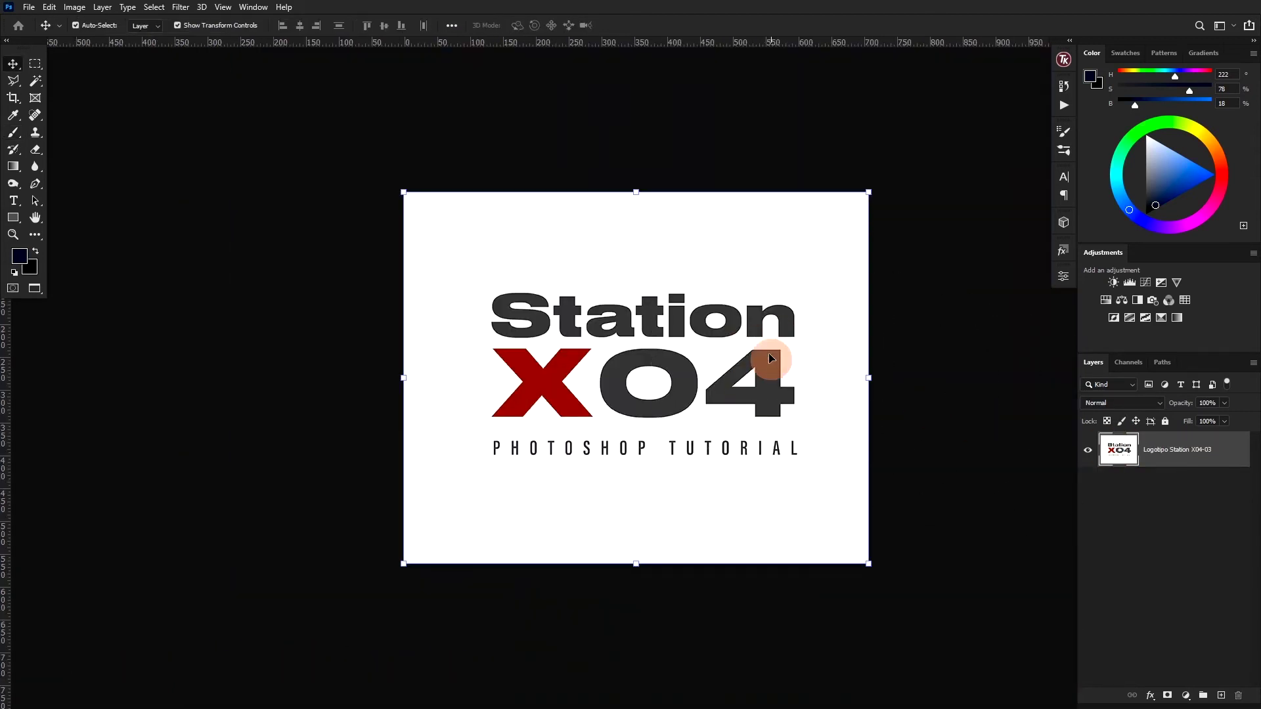
{"action": "left_click", "coordinate": [37, 8]}
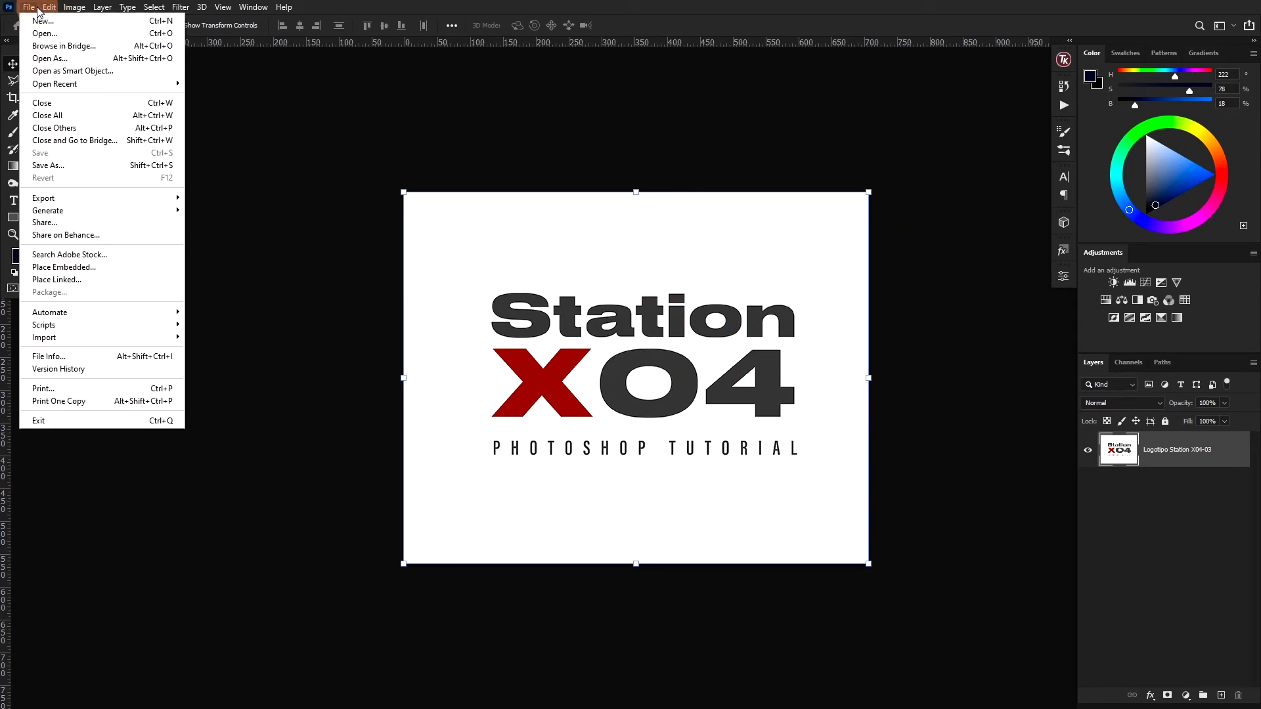
{"action": "left_click", "coordinate": [61, 267]}
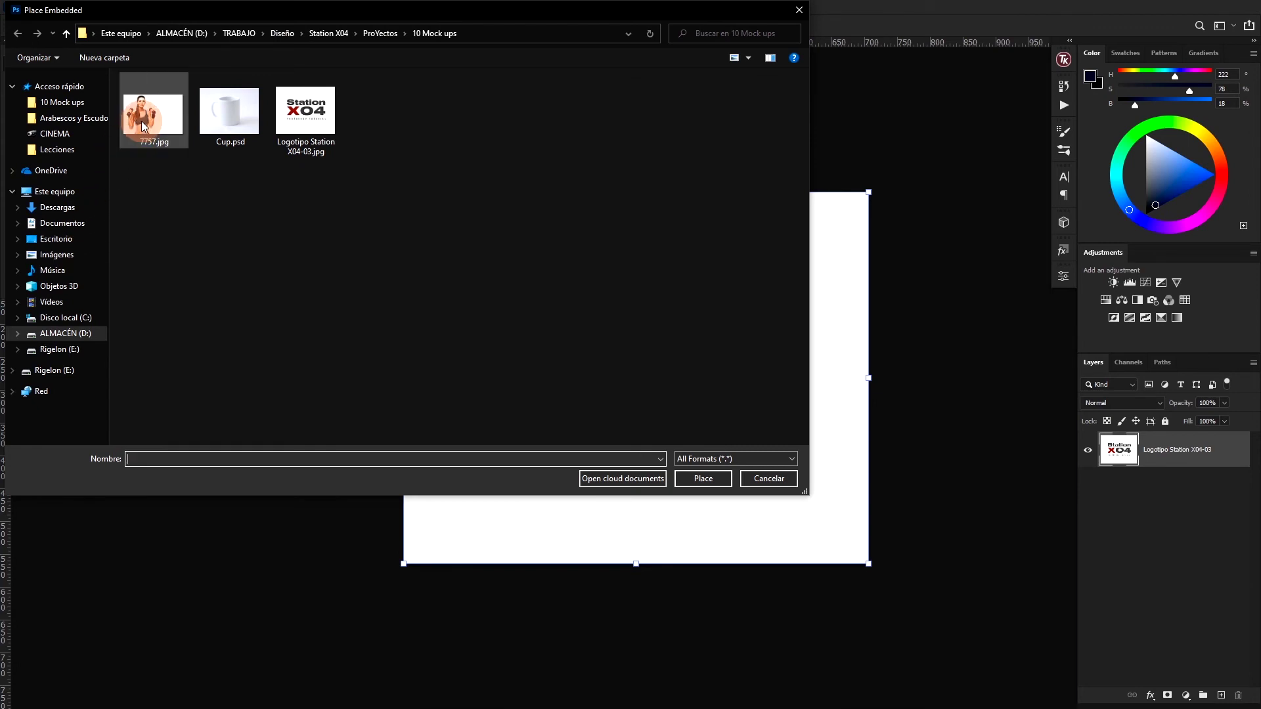
{"action": "double_click", "coordinate": [142, 118]}
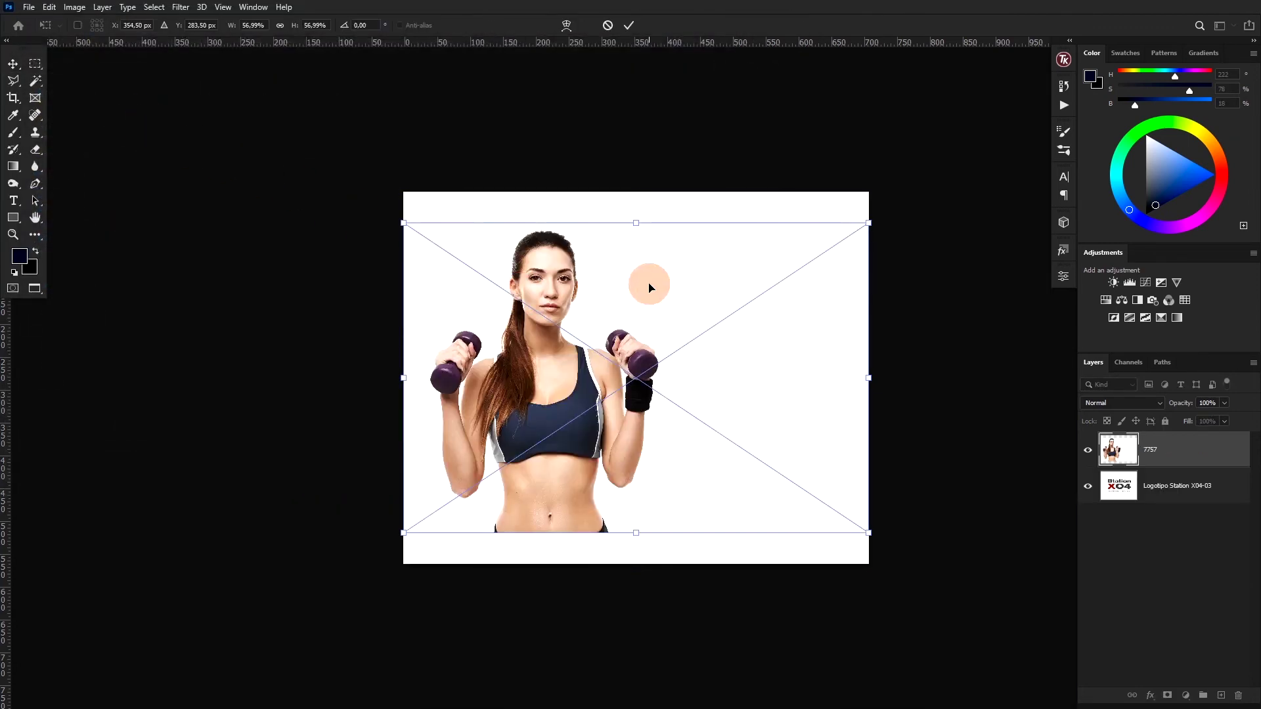
- Scale the fitness photo to about 70%, centre it on the canvas and commit
{"action": "left_click_drag", "start_coordinate": [870, 223], "coordinate": [997, 137]}
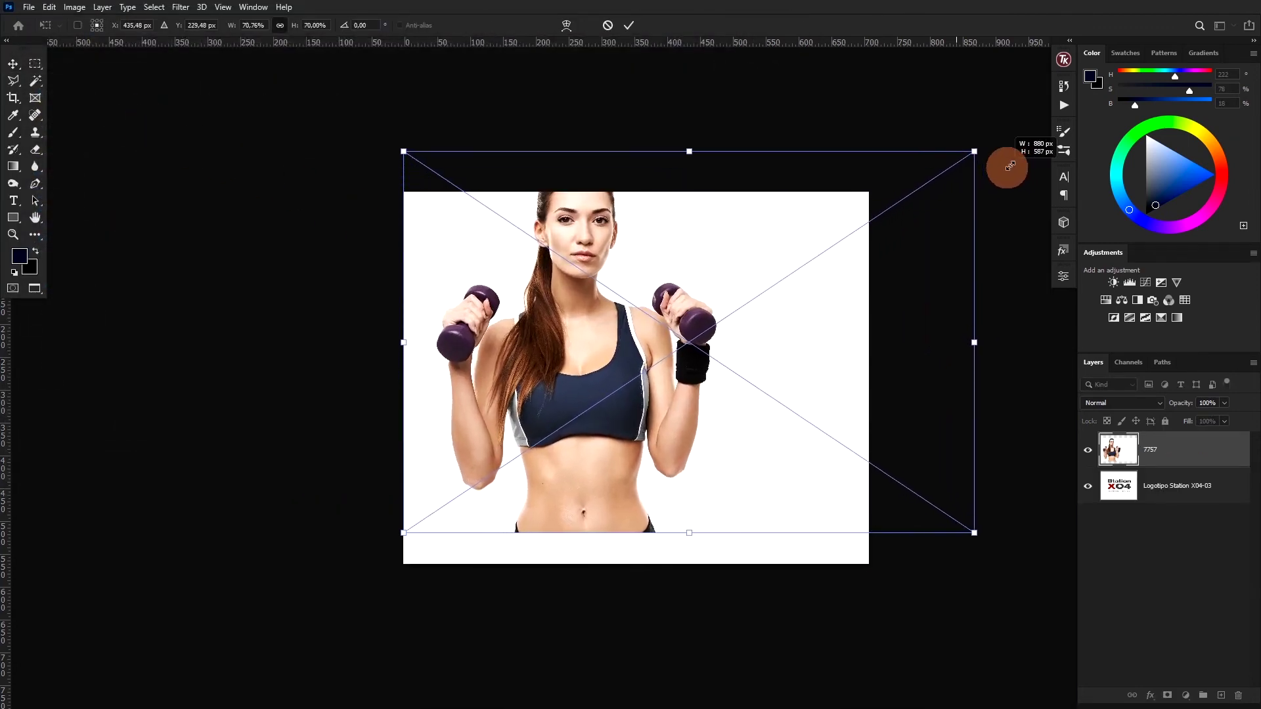
{"action": "left_click_drag", "start_coordinate": [649, 276], "coordinate": [642, 319]}
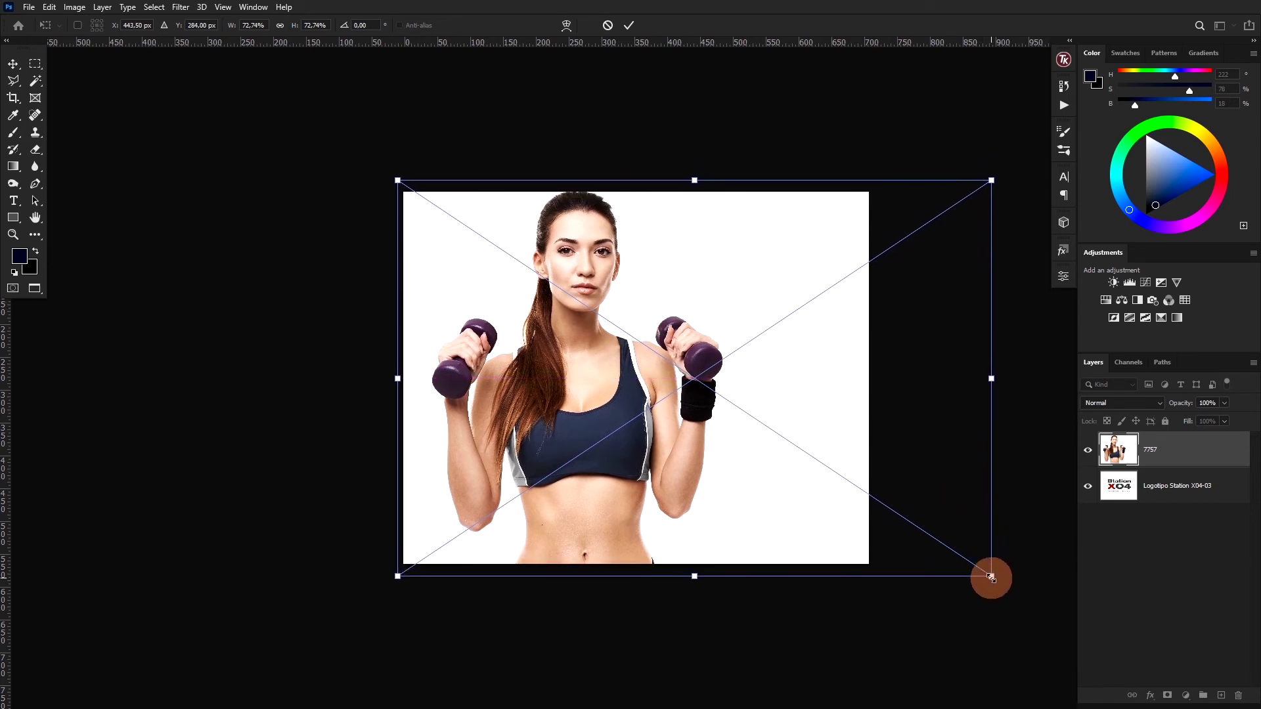
{"action": "left_click_drag", "start_coordinate": [991, 577], "coordinate": [971, 568]}
{"action": "left_click_drag", "start_coordinate": [709, 269], "coordinate": [708, 276]}
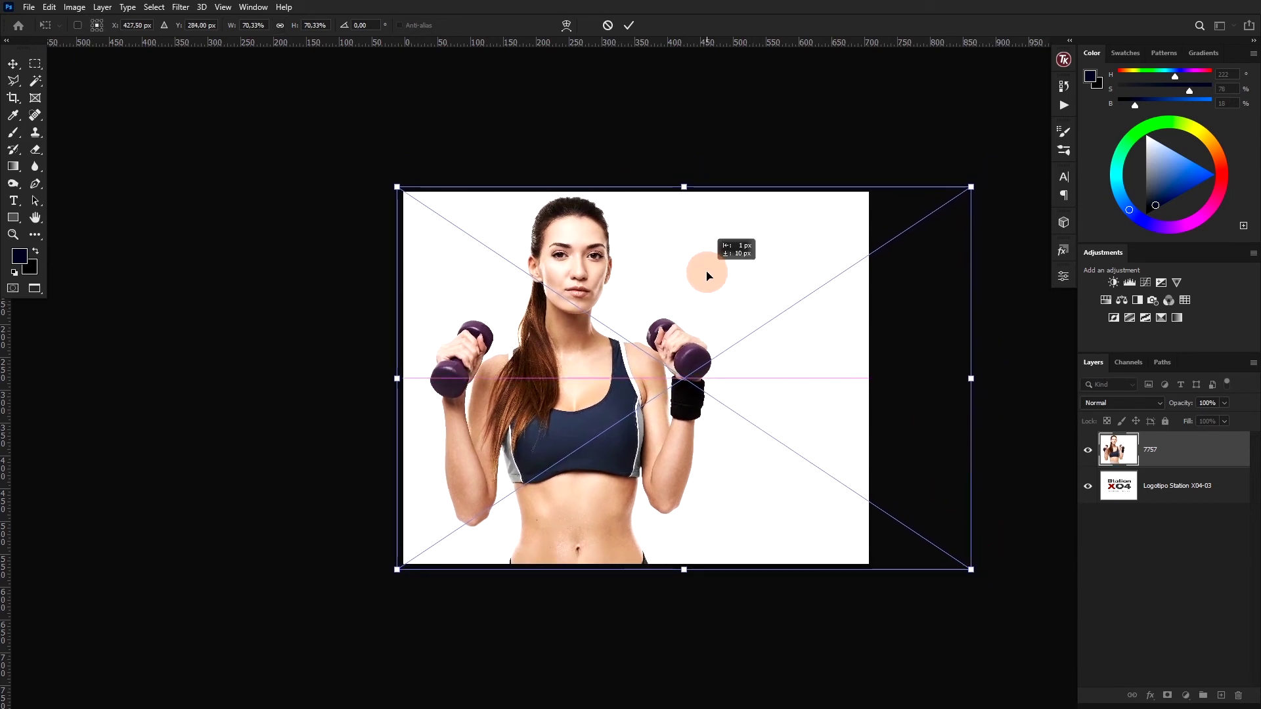
{"action": "key", "text": "Return"}
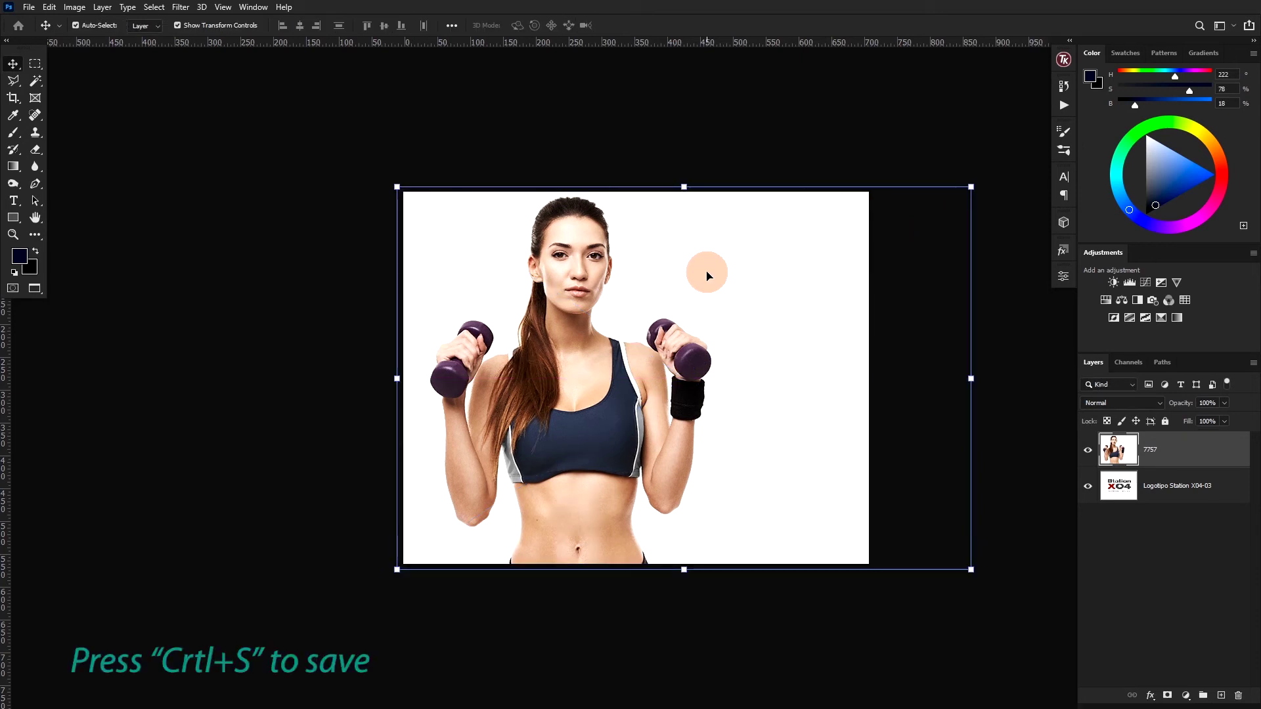
- Save the smart object contents, then add a layer mask to the Double click and replace layer
{"action": "key", "text": "ctrl+s"}
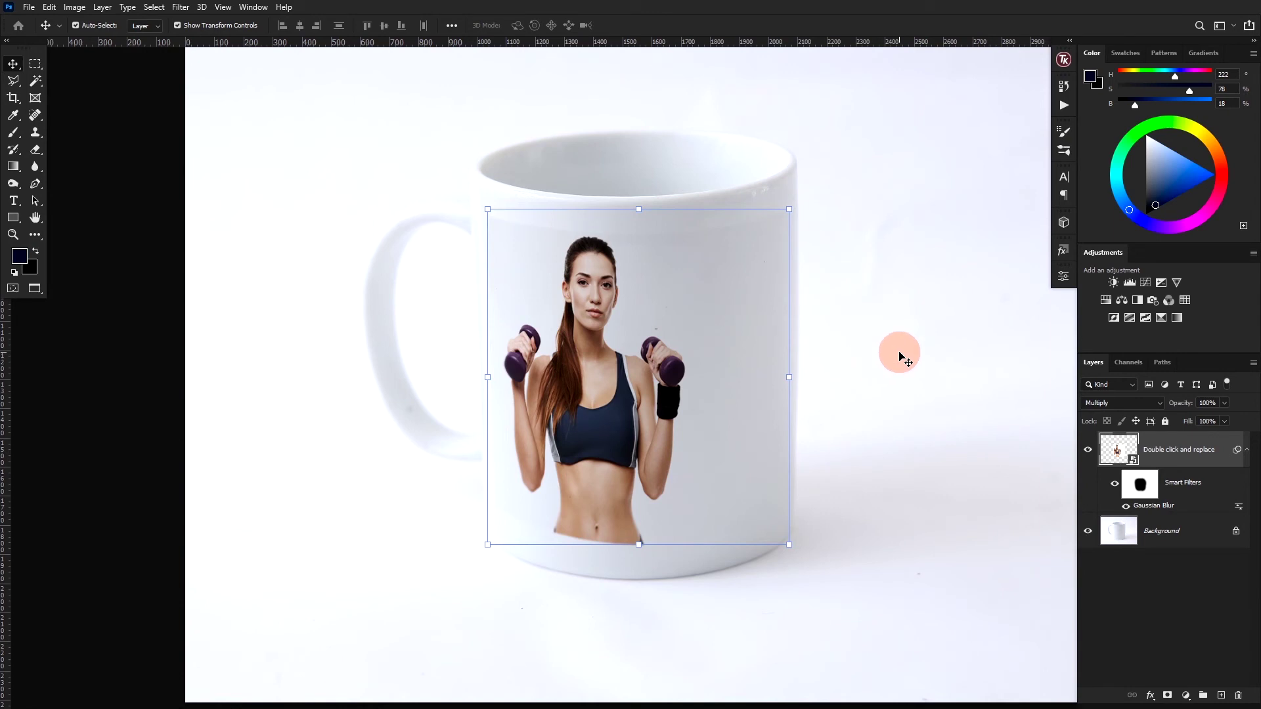
{"action": "left_click", "coordinate": [849, 351]}
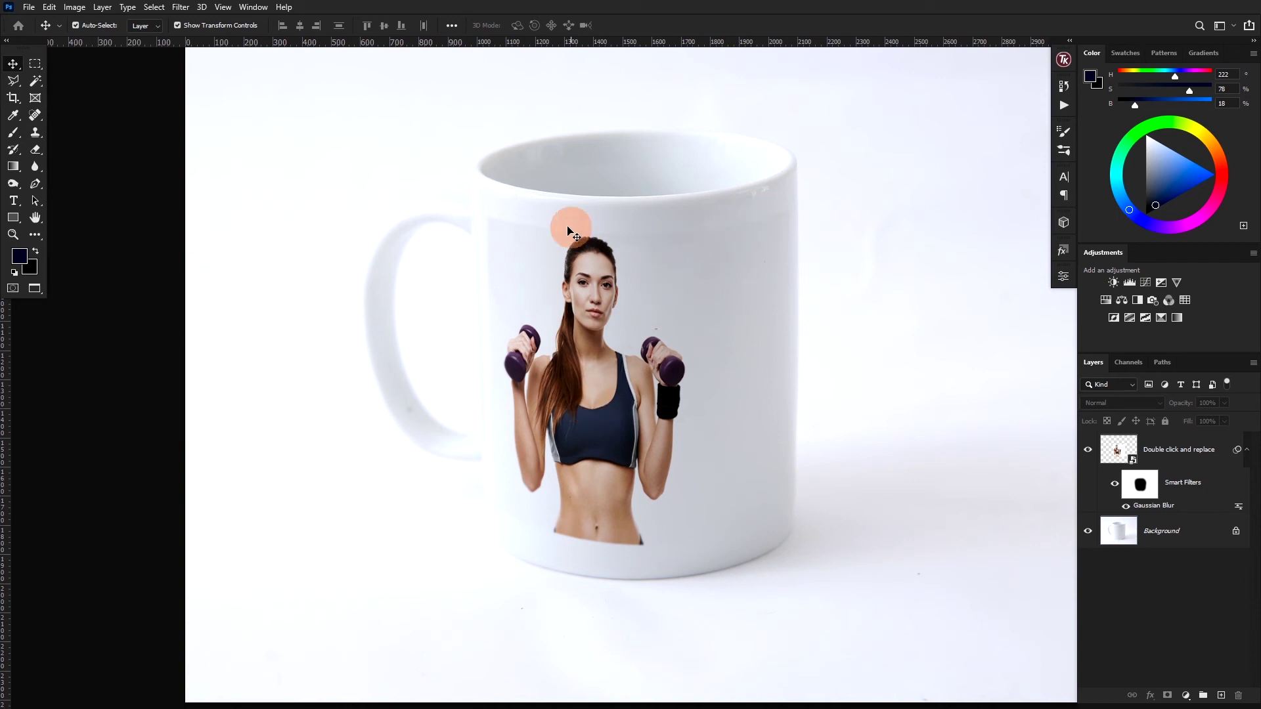
{"action": "left_click", "coordinate": [1194, 447]}
{"action": "left_click", "coordinate": [1167, 695]}
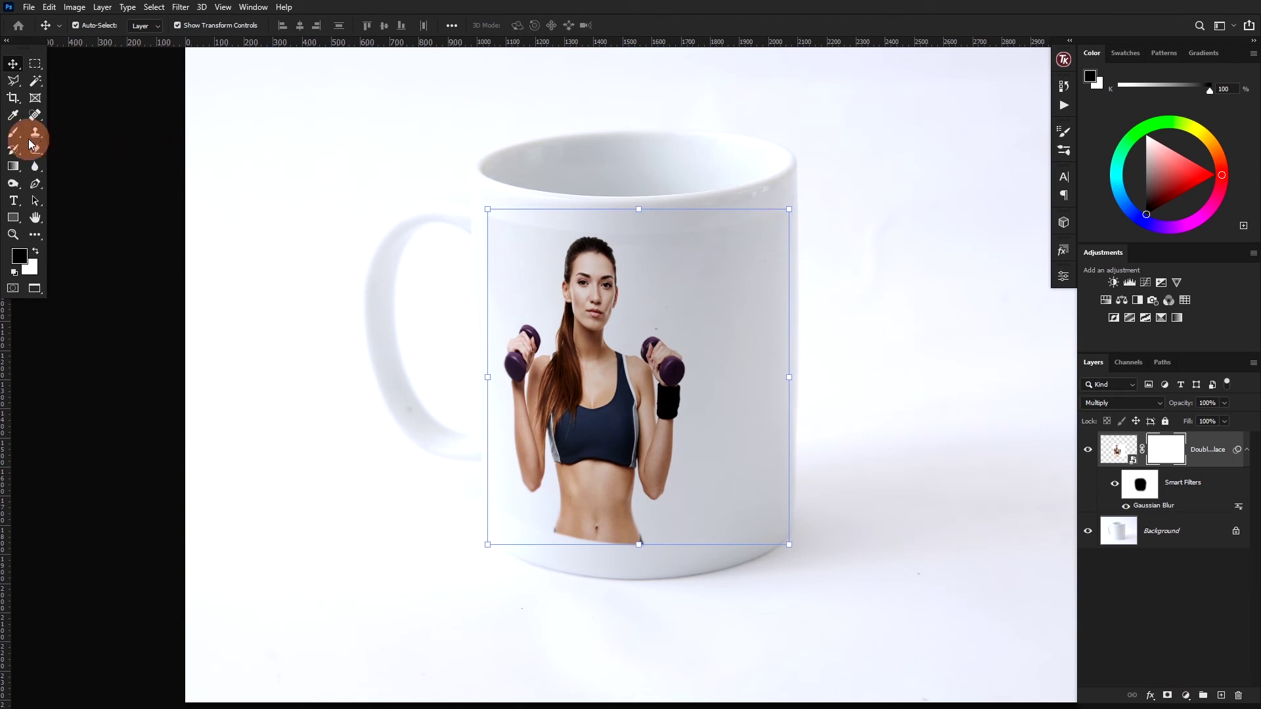
- Brush black on the mask along the photo's edges near the rim, using a 151 px brush above the head
{"action": "left_click", "coordinate": [8, 134]}
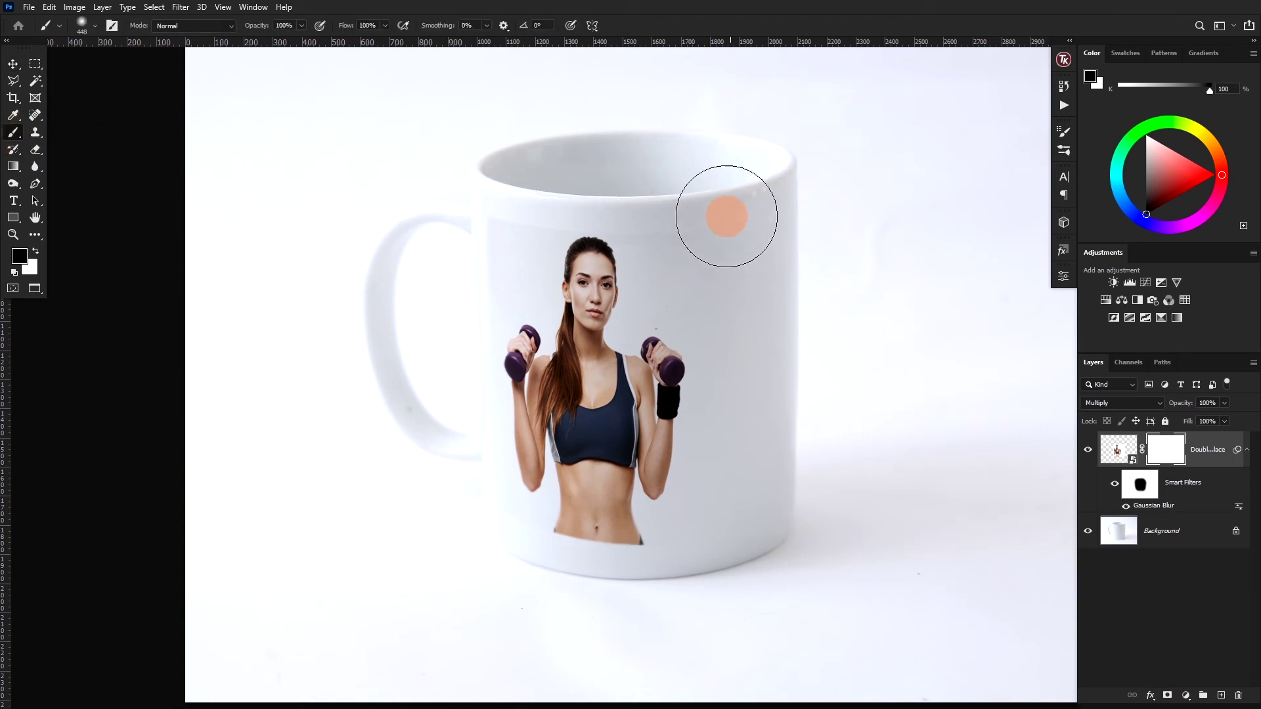
{"action": "mouse_move", "coordinate": [701, 209]}
{"action": "left_mouse_down"}
{"action": "mouse_move", "coordinate": [675, 205]}
{"action": "mouse_move", "coordinate": [802, 239]}
{"action": "left_mouse_up"}
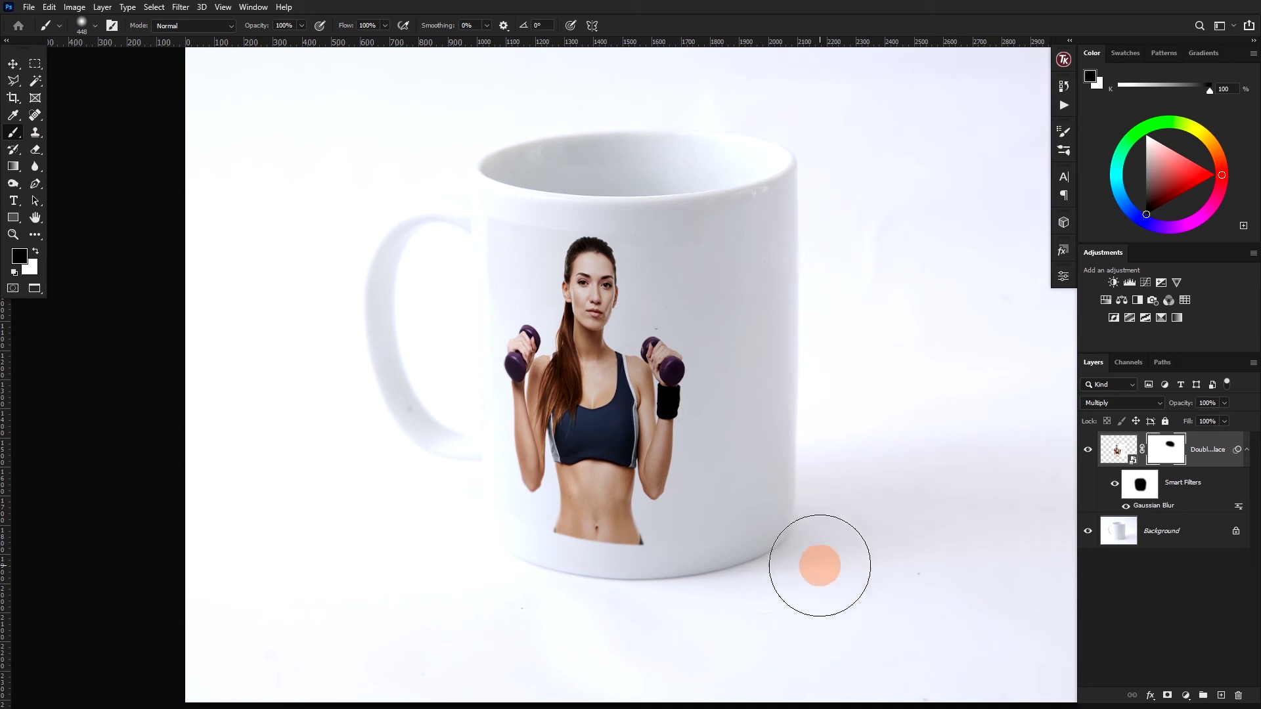
{"action": "left_click_drag", "start_coordinate": [713, 579], "coordinate": [631, 603]}
{"action": "mouse_move", "coordinate": [442, 234]}
{"action": "left_mouse_down"}
{"action": "mouse_move", "coordinate": [520, 197]}
{"action": "mouse_move", "coordinate": [495, 203]}
{"action": "left_mouse_up"}
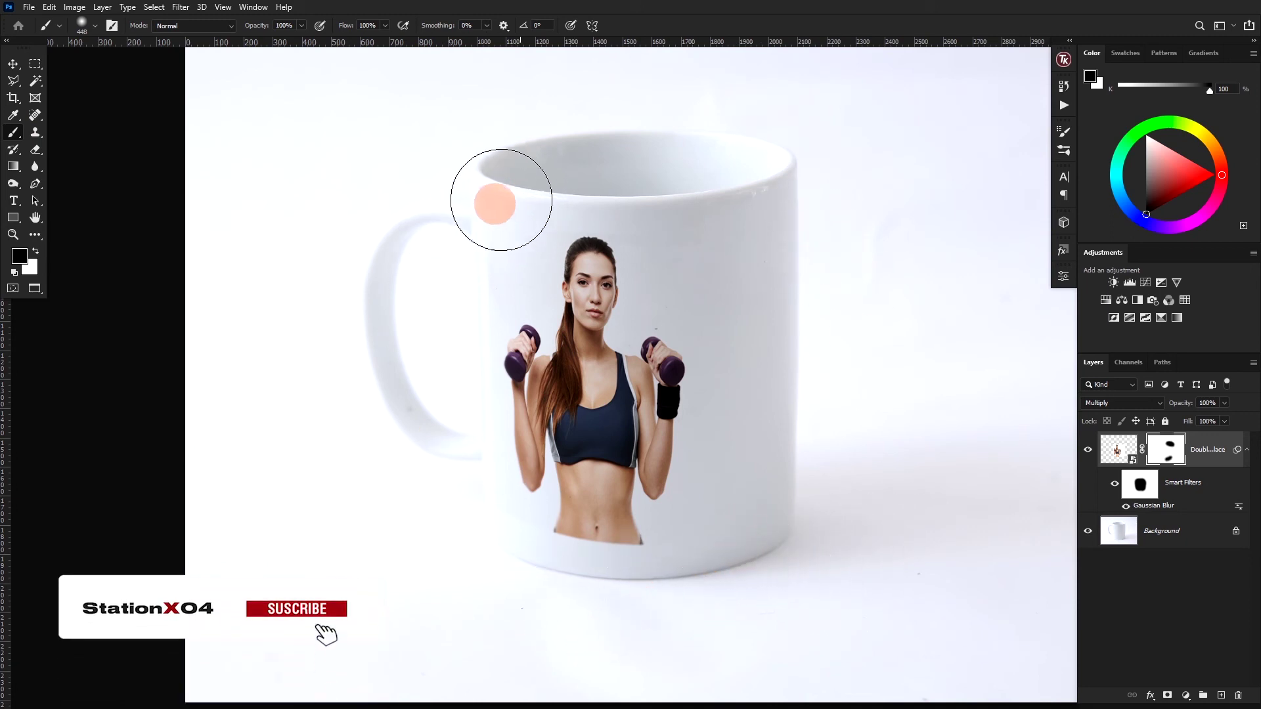
{"action": "left_click_drag", "start_coordinate": [577, 214], "coordinate": [546, 219]}
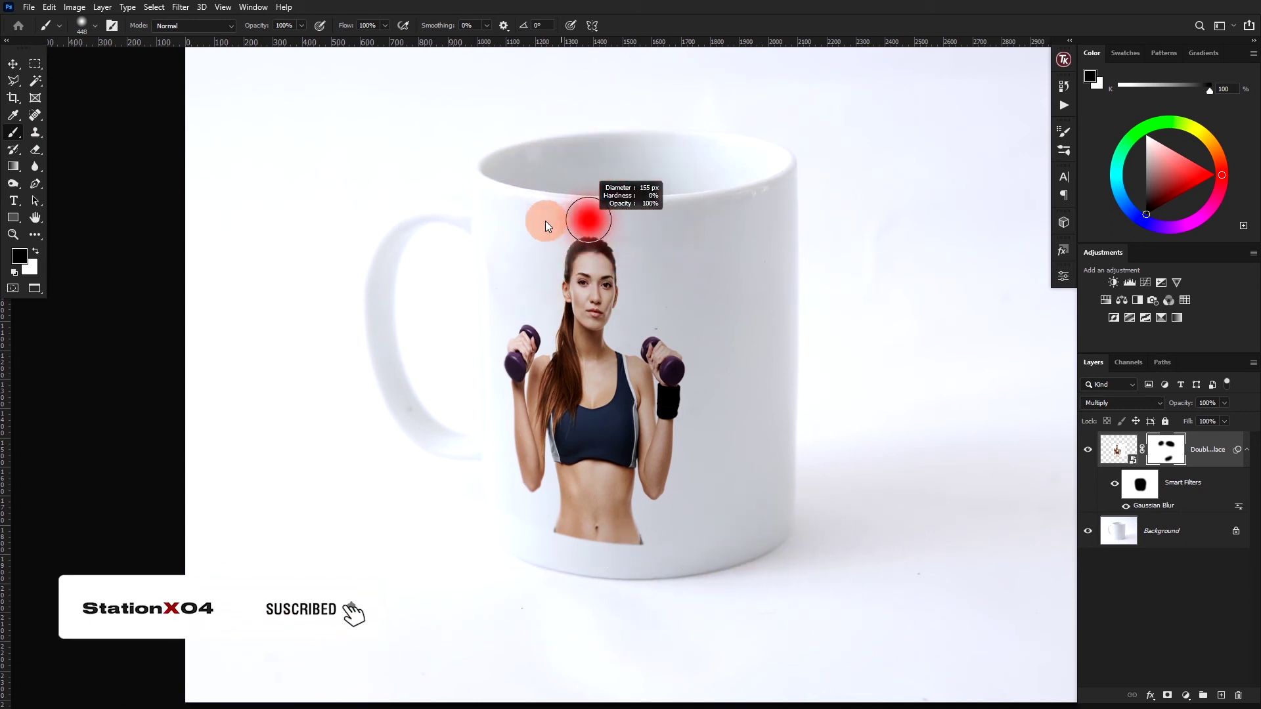
{"action": "left_click", "coordinate": [570, 213]}
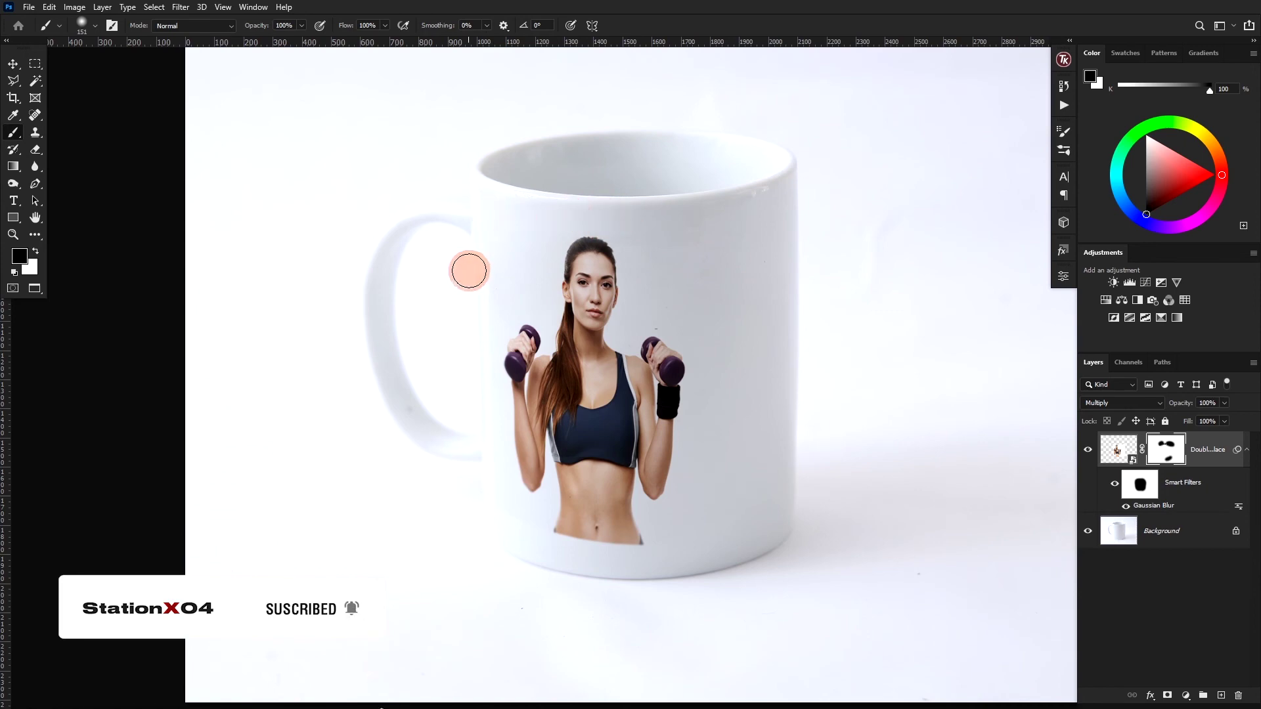